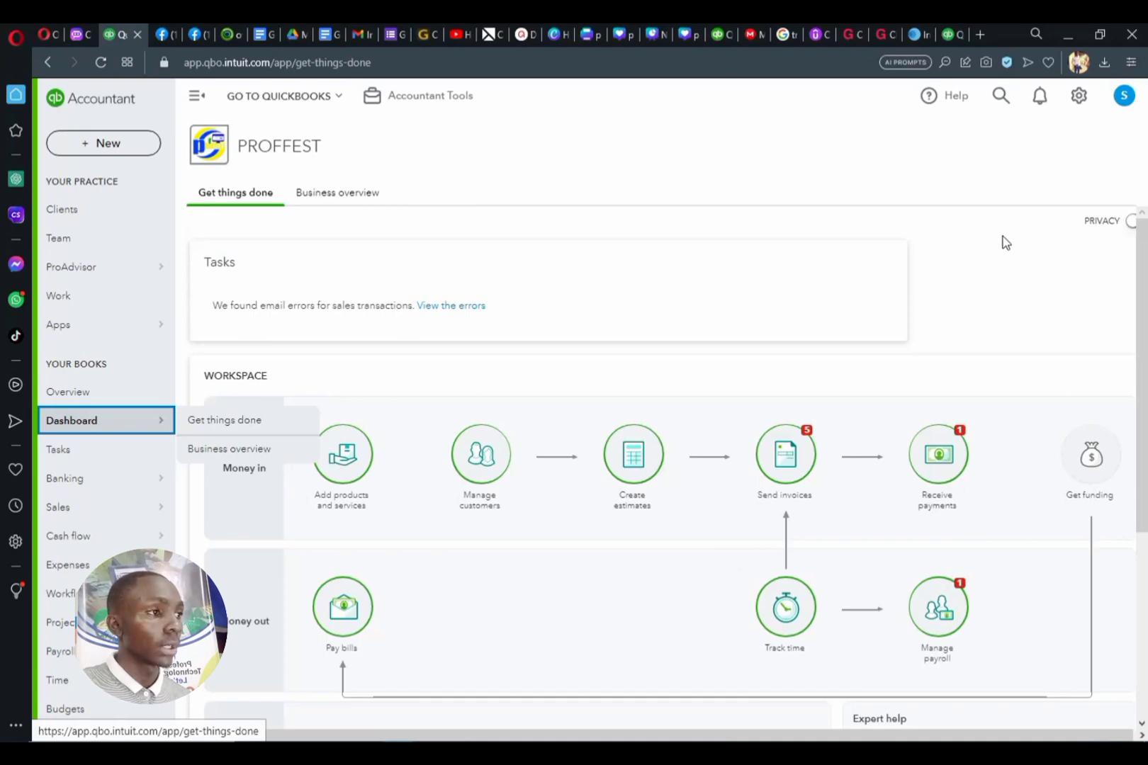
Open the company's custom form styles and start a new invoice style.
left_click(1078, 95)
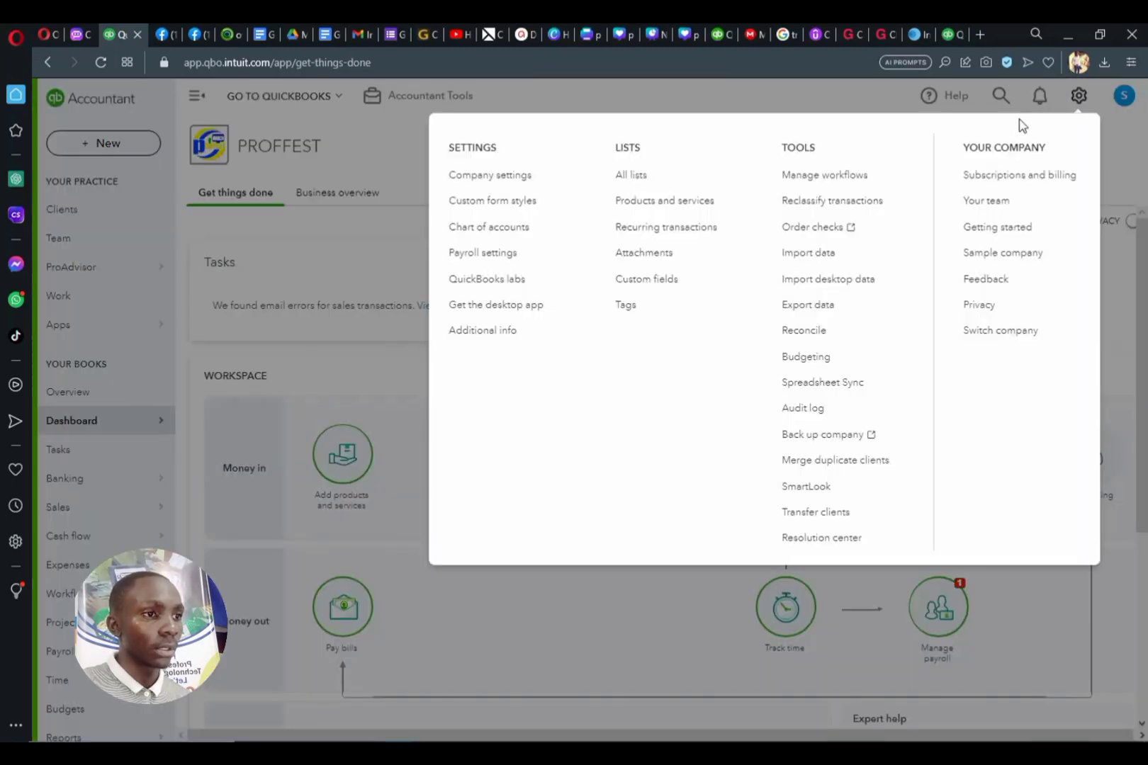
left_click(484, 210)
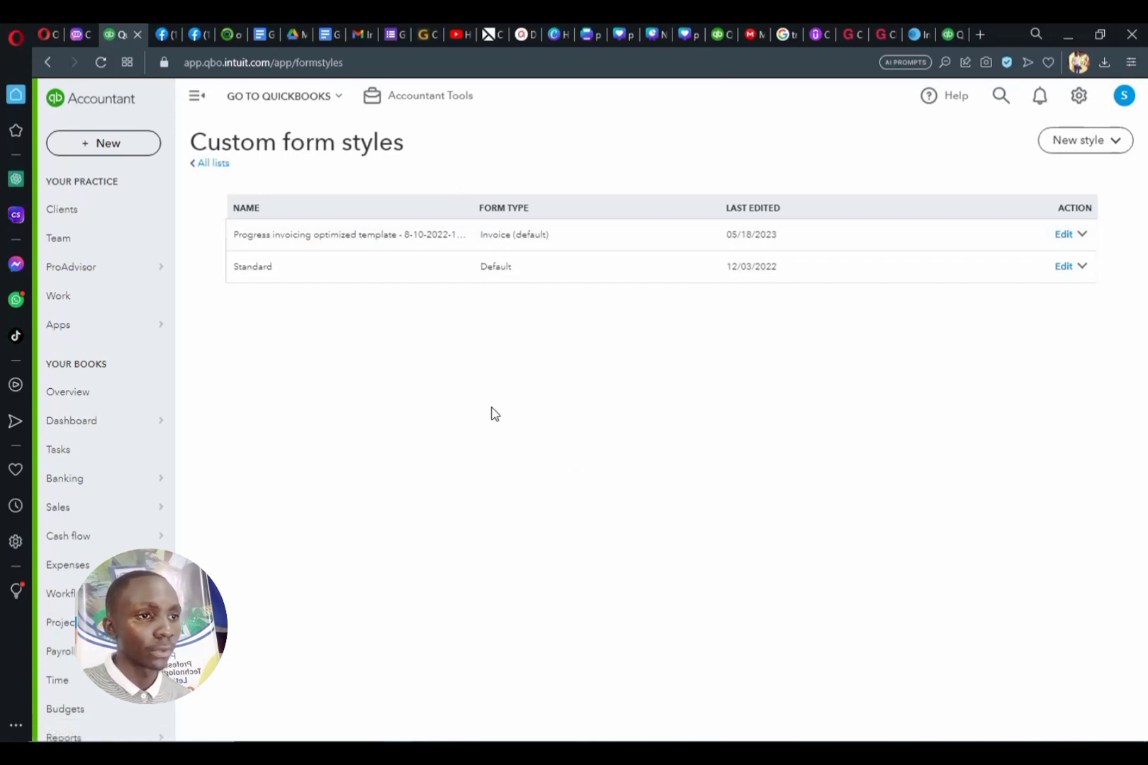
left_click(1112, 156)
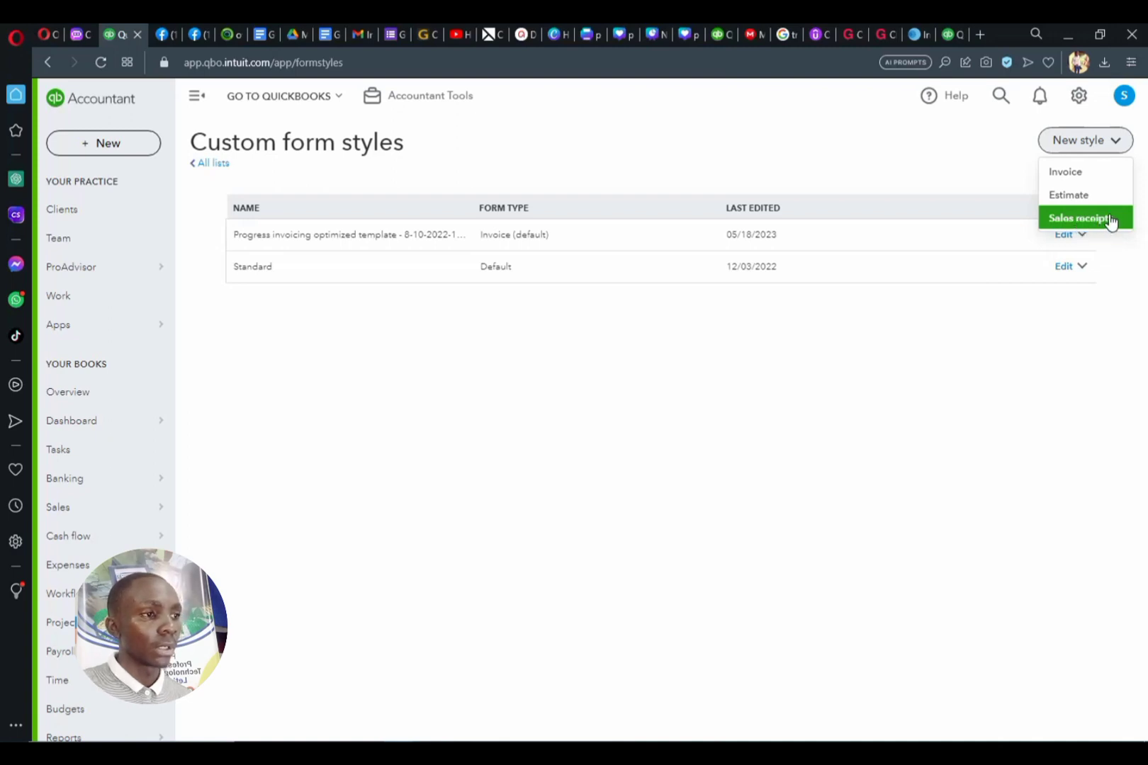
left_click(683, 315)
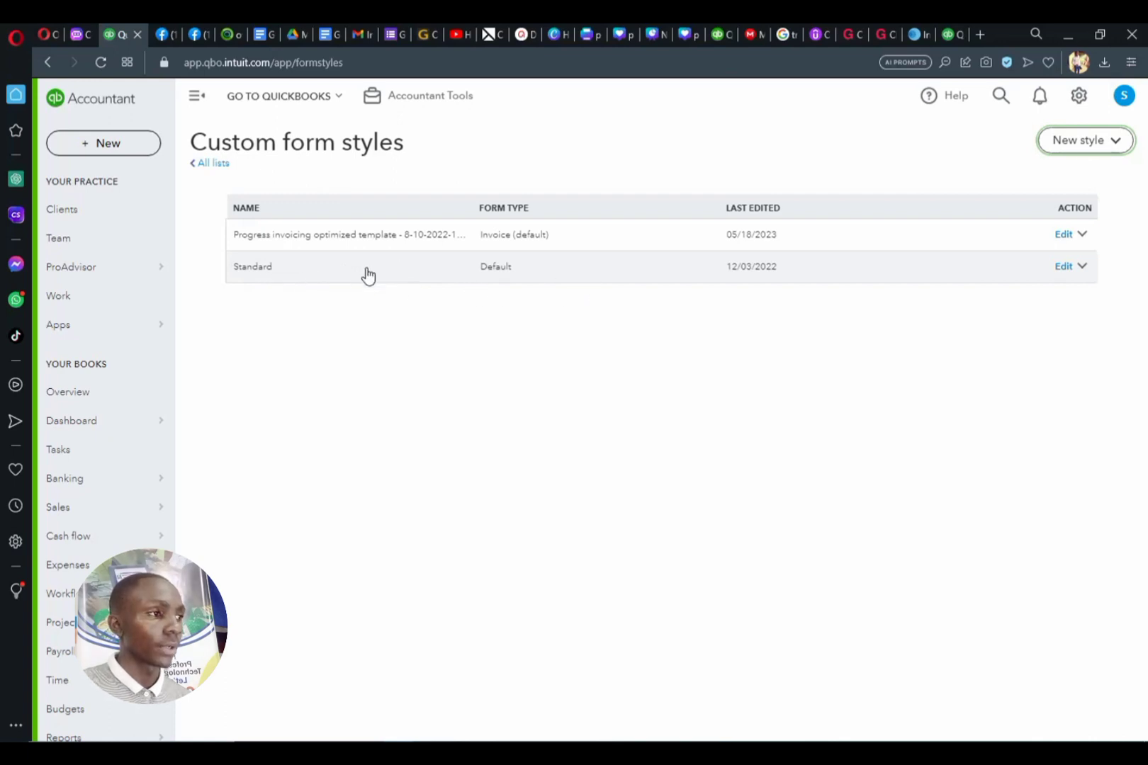
left_click(1114, 151)
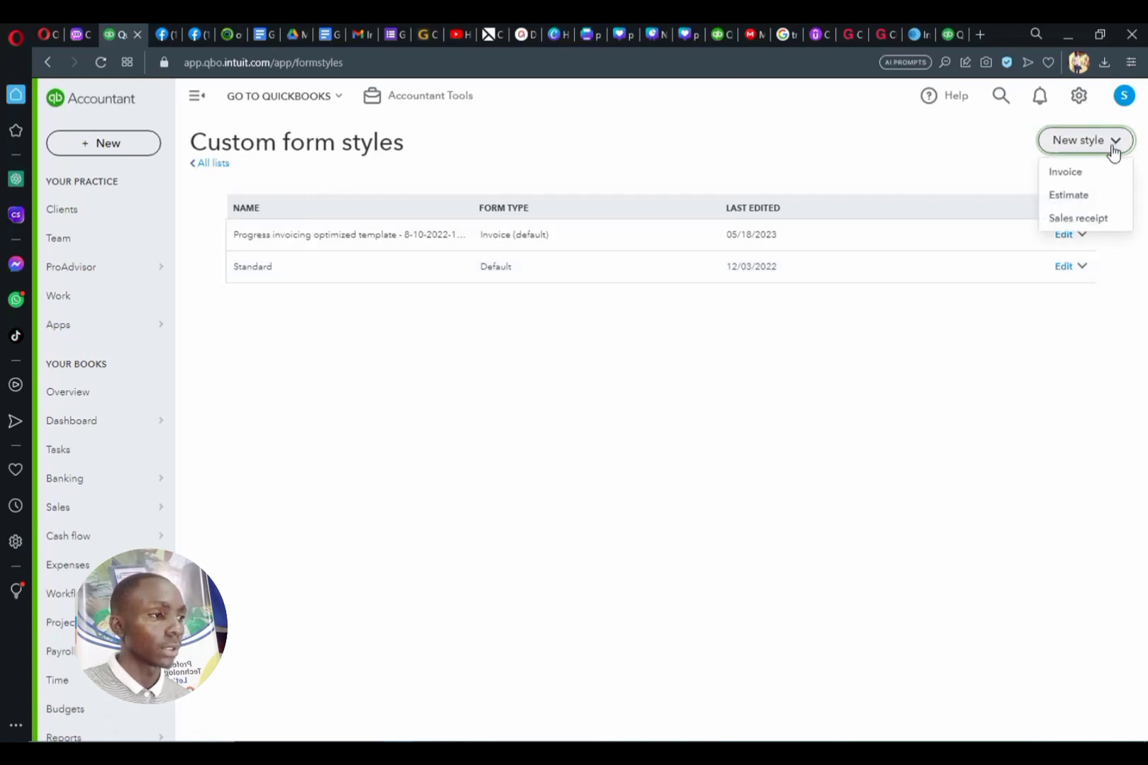
left_click(1073, 177)
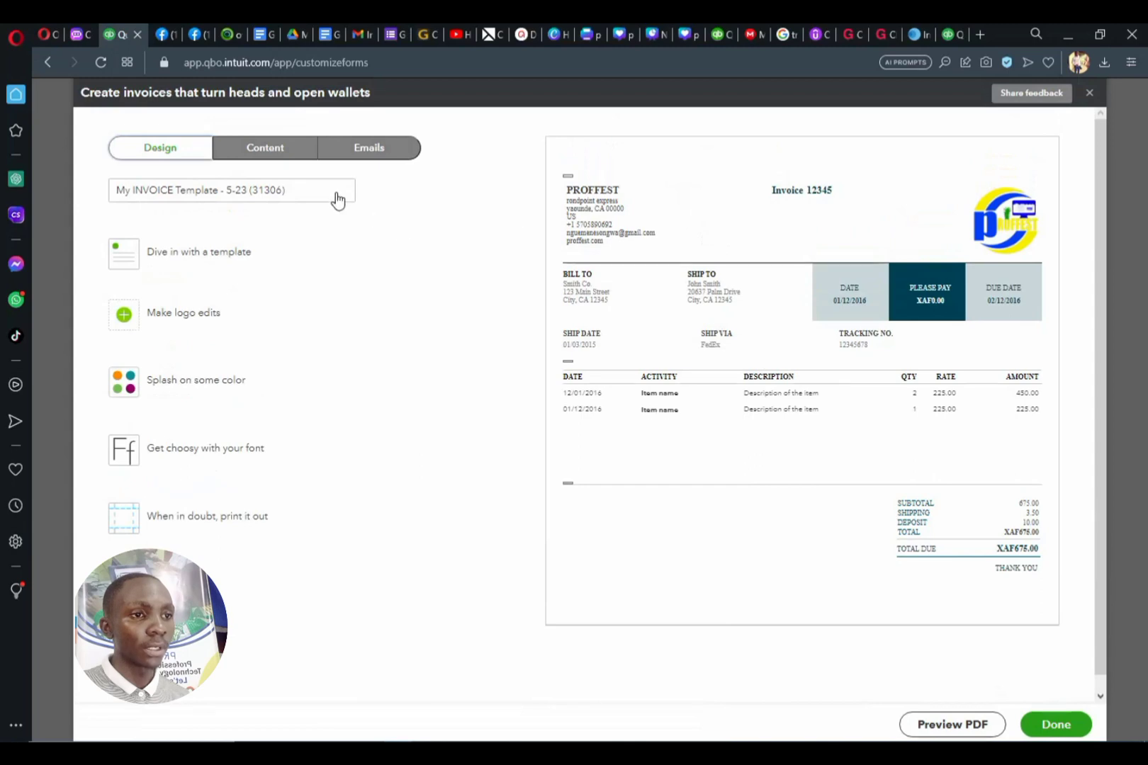
Try the Bold, Fresh, Modern and Airy new templates on the invoice design.
mouse_move(292, 186)
left_mouse_down()
mouse_move(92, 192)
mouse_move(294, 185)
left_mouse_up()
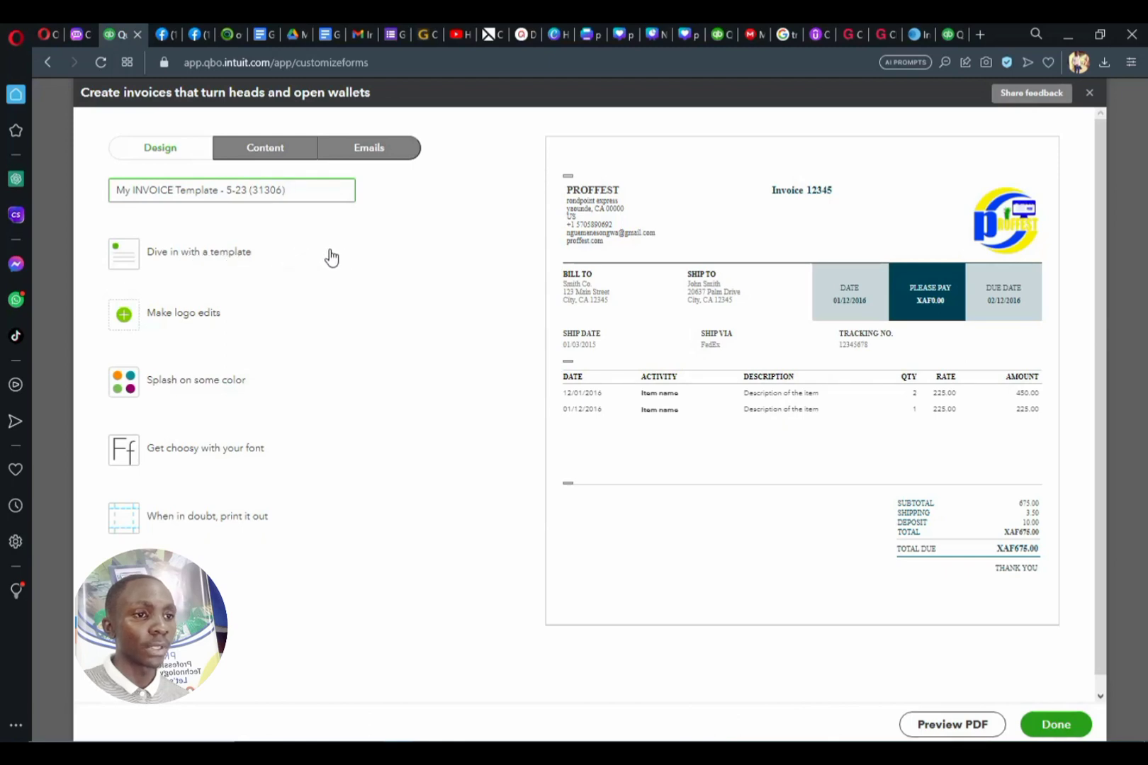
left_click(233, 252)
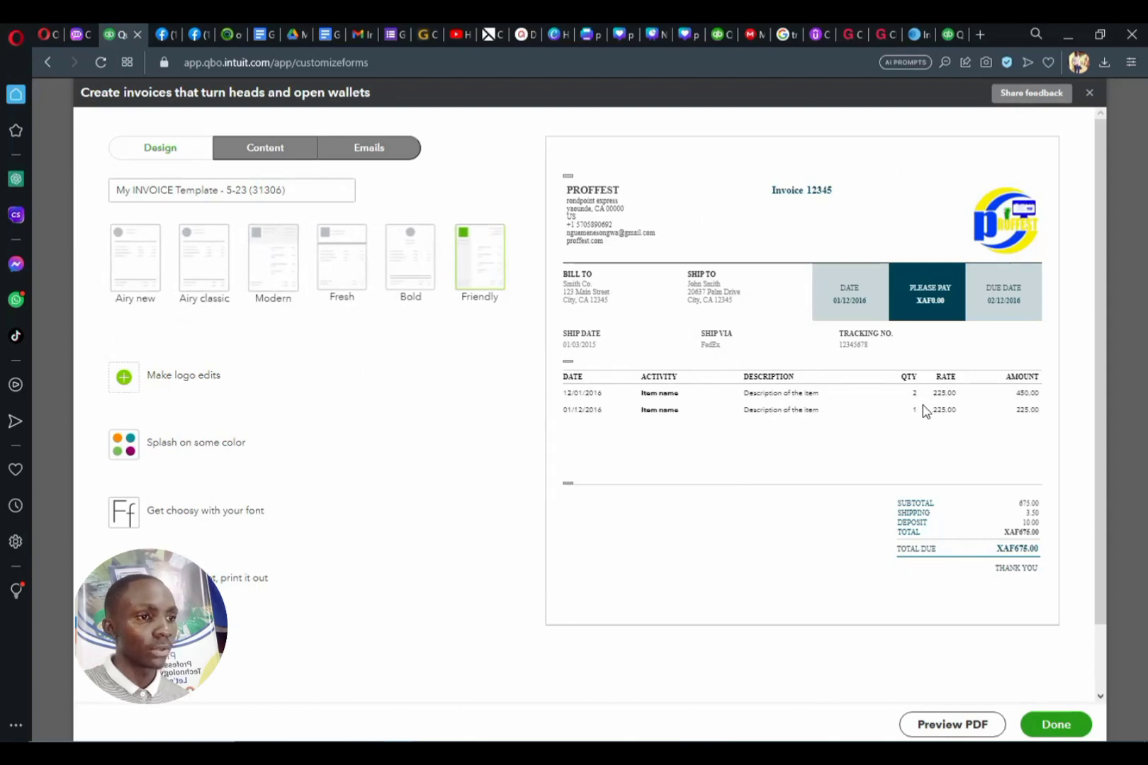
left_click(416, 264)
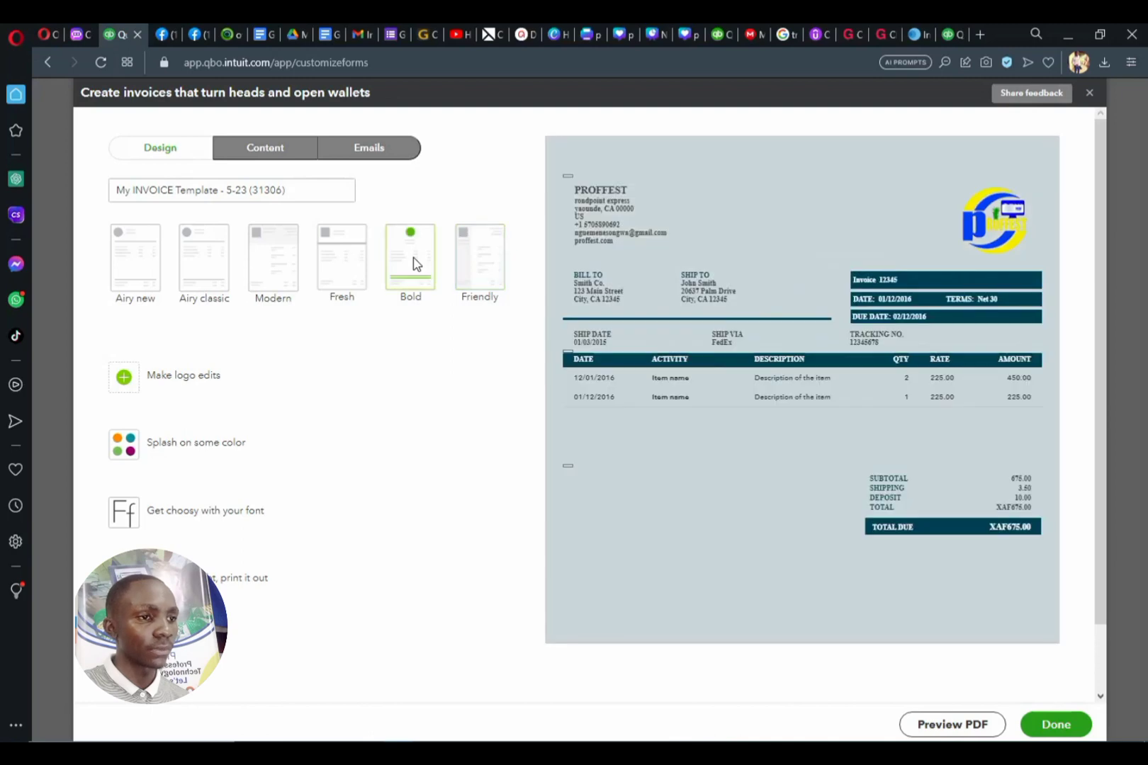
left_click(335, 255)
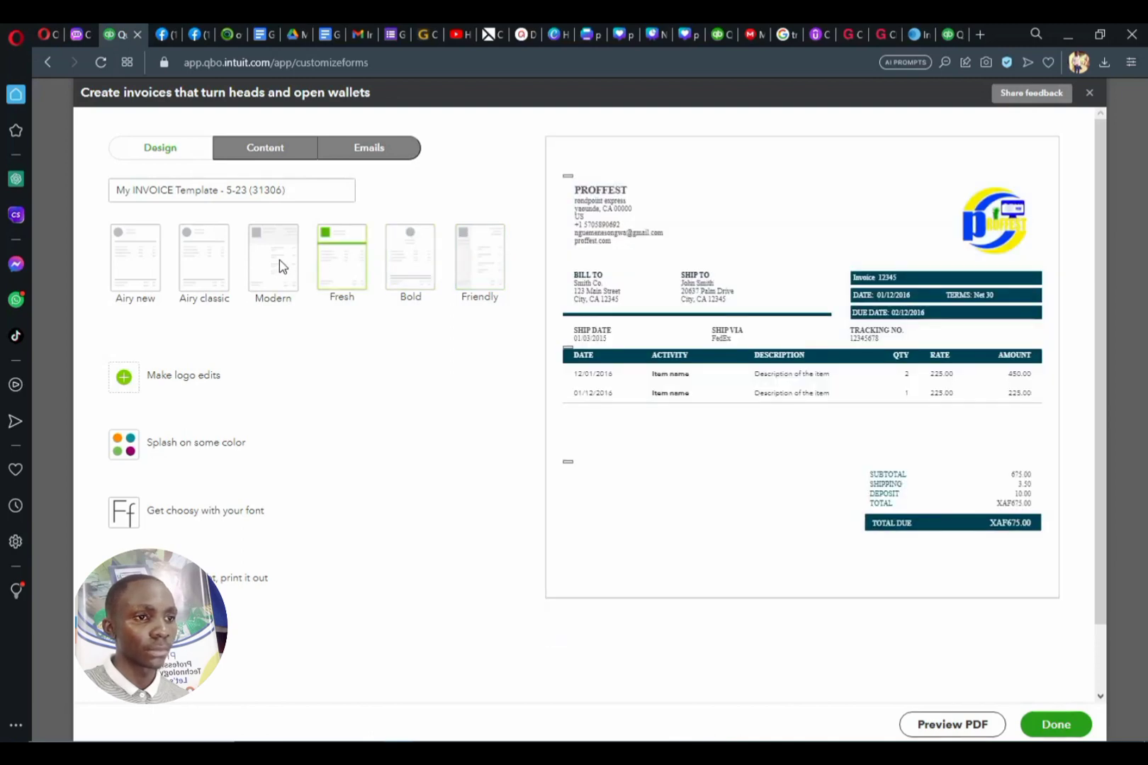
left_click(281, 266)
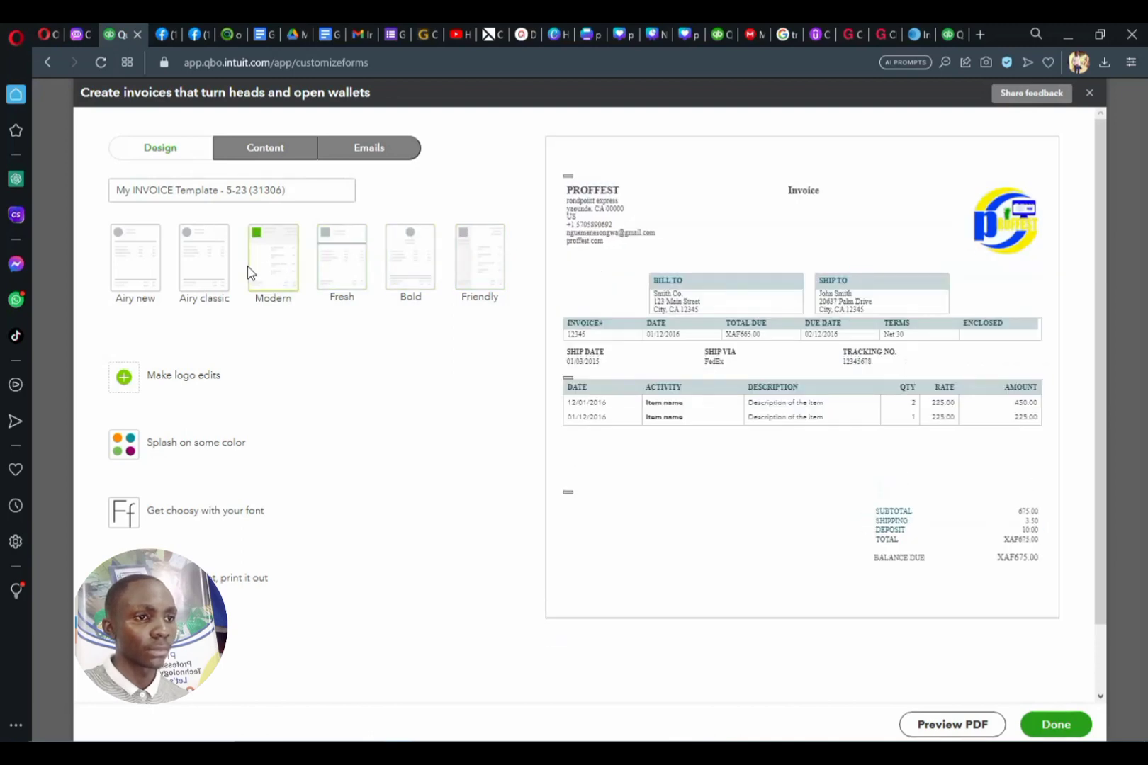
left_click(143, 265)
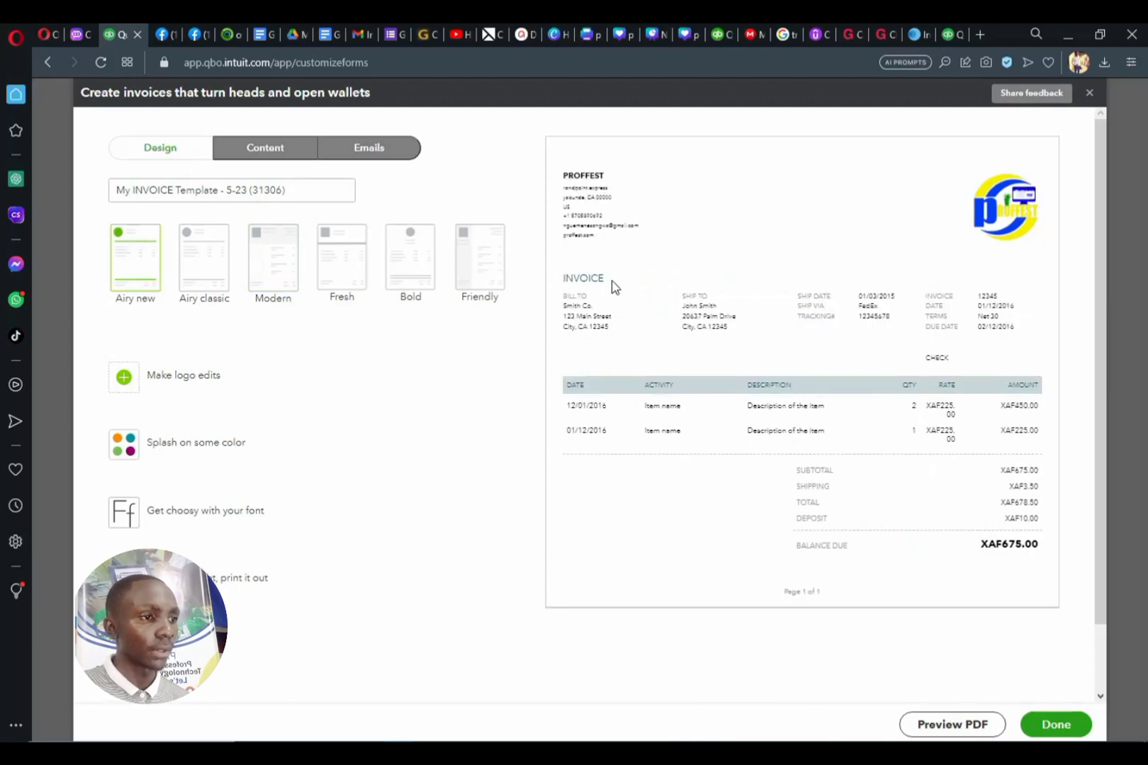
Change the invoice template to Friendly, accepting the template change, try Bold, and settle on Fresh.
left_click(476, 265)
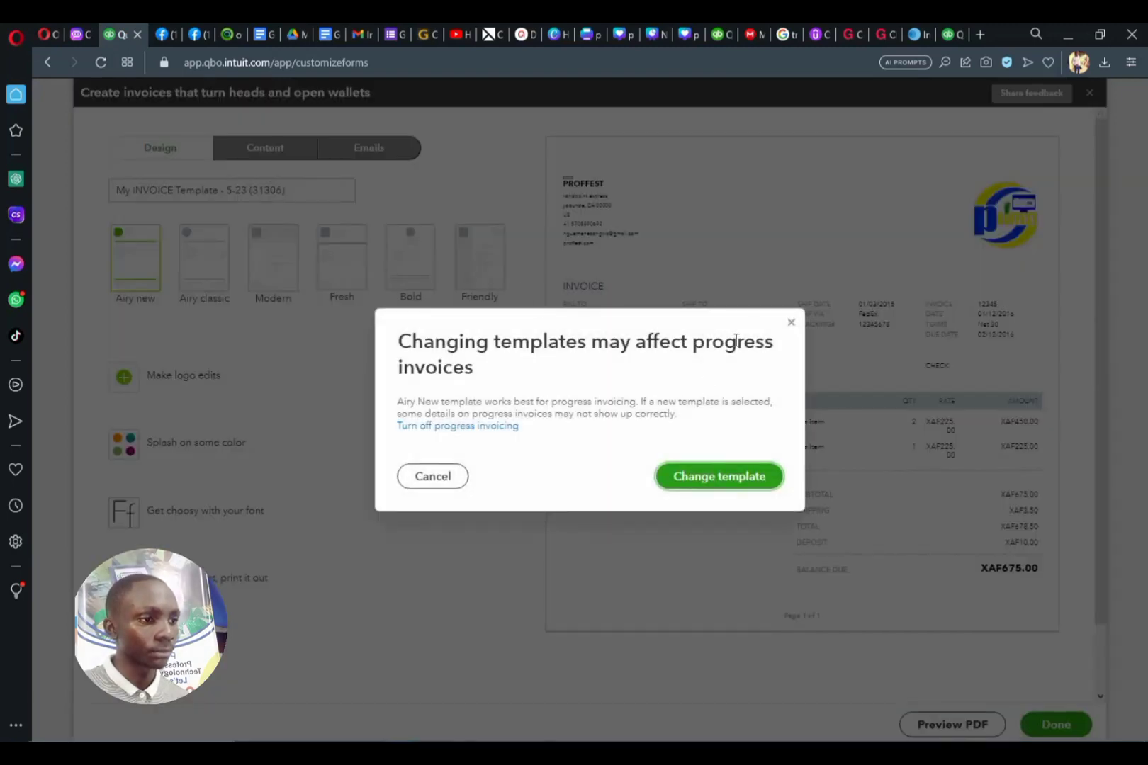
left_click(791, 323)
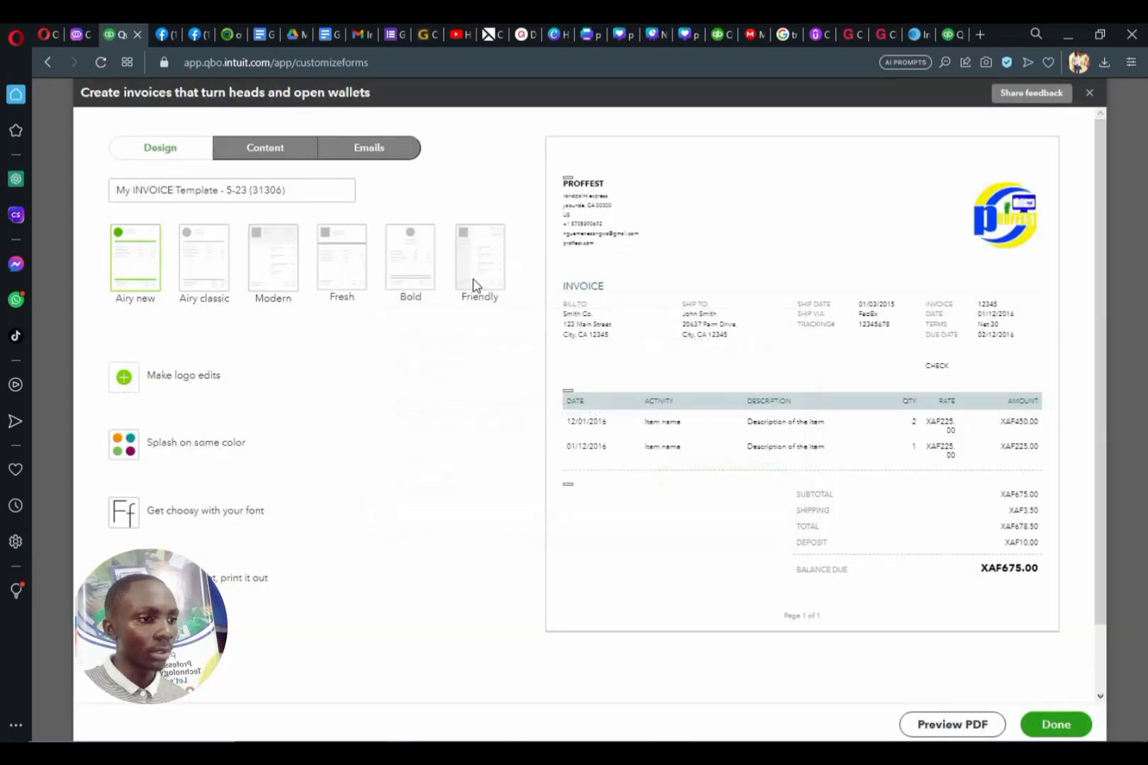
left_click(473, 284)
left_click(745, 479)
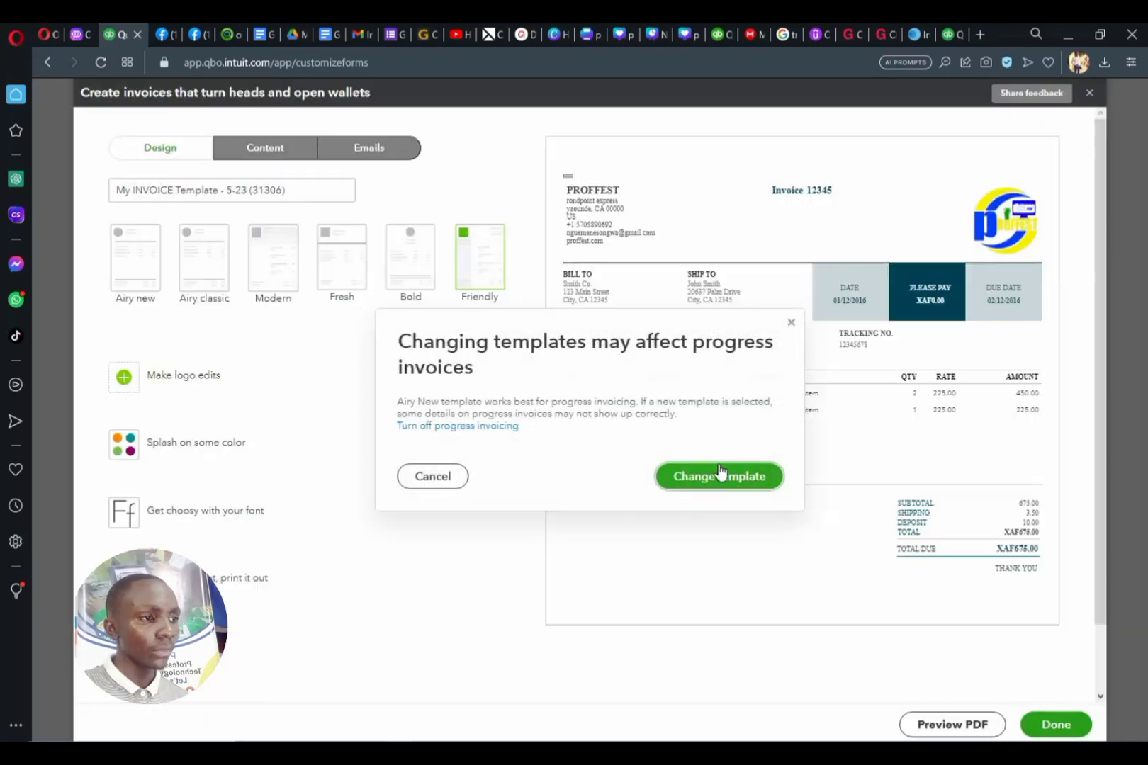
left_click(398, 285)
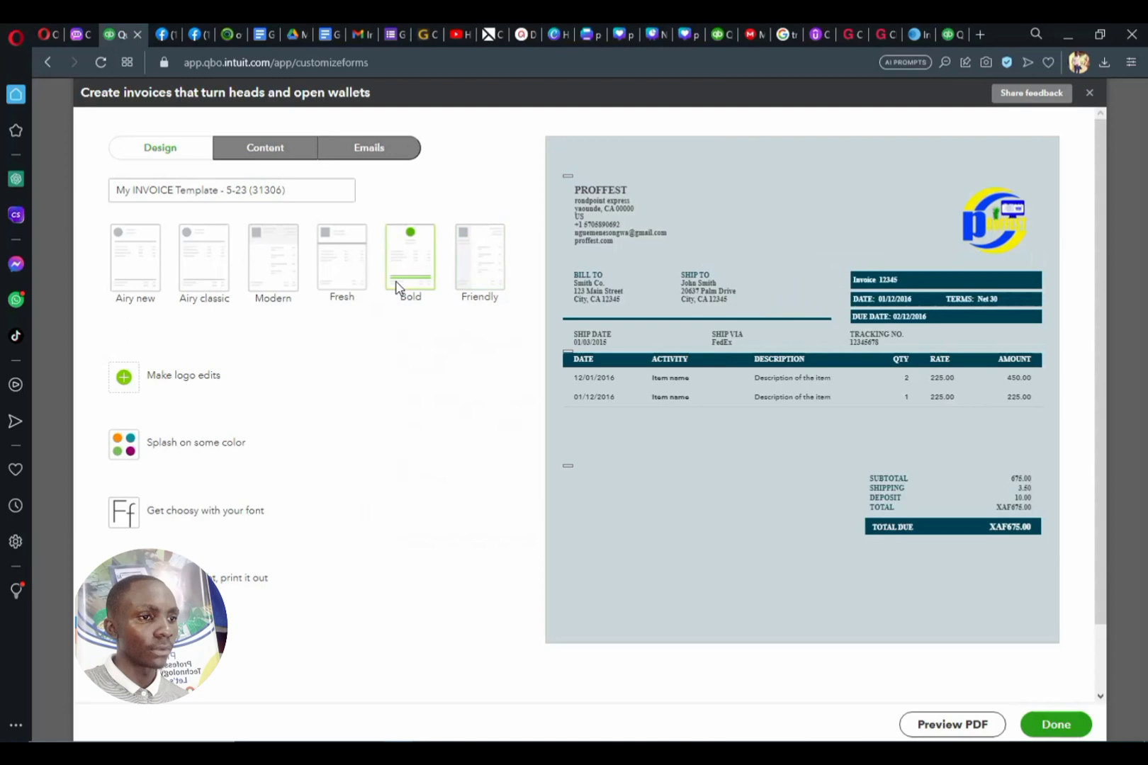
left_click(341, 266)
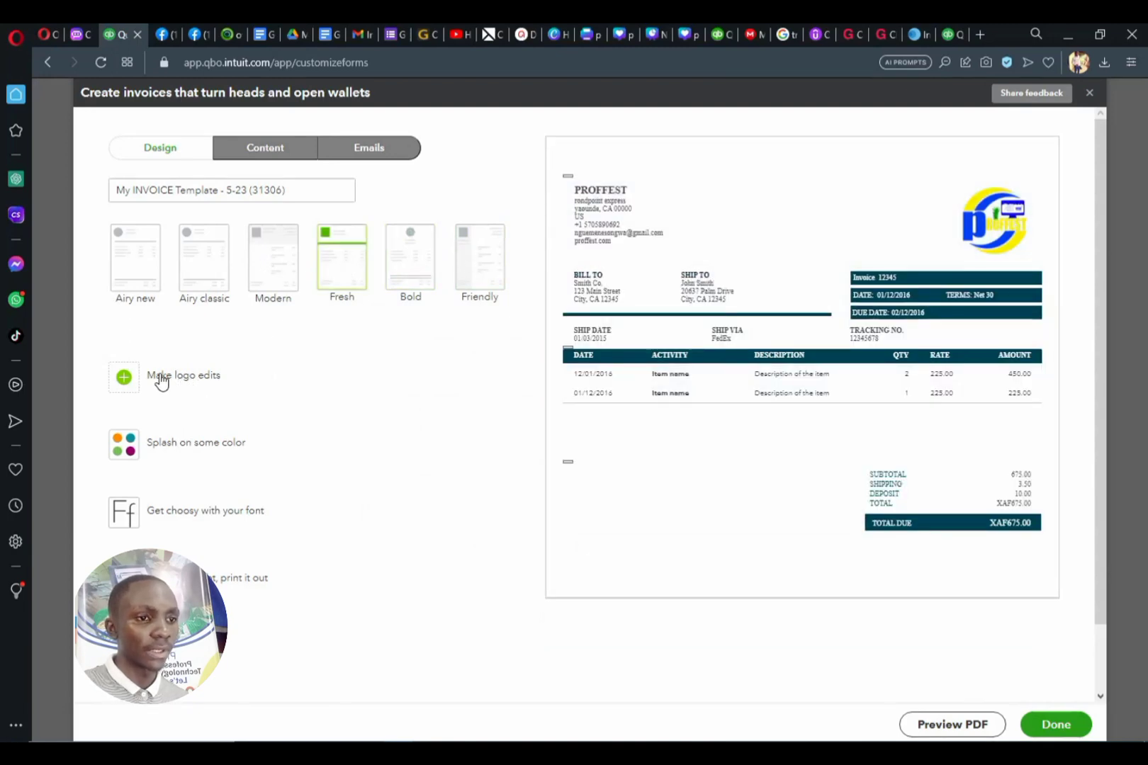
Look at the invoice's logo options and the logos available to choose from, leaving the logo as it is.
left_click(199, 386)
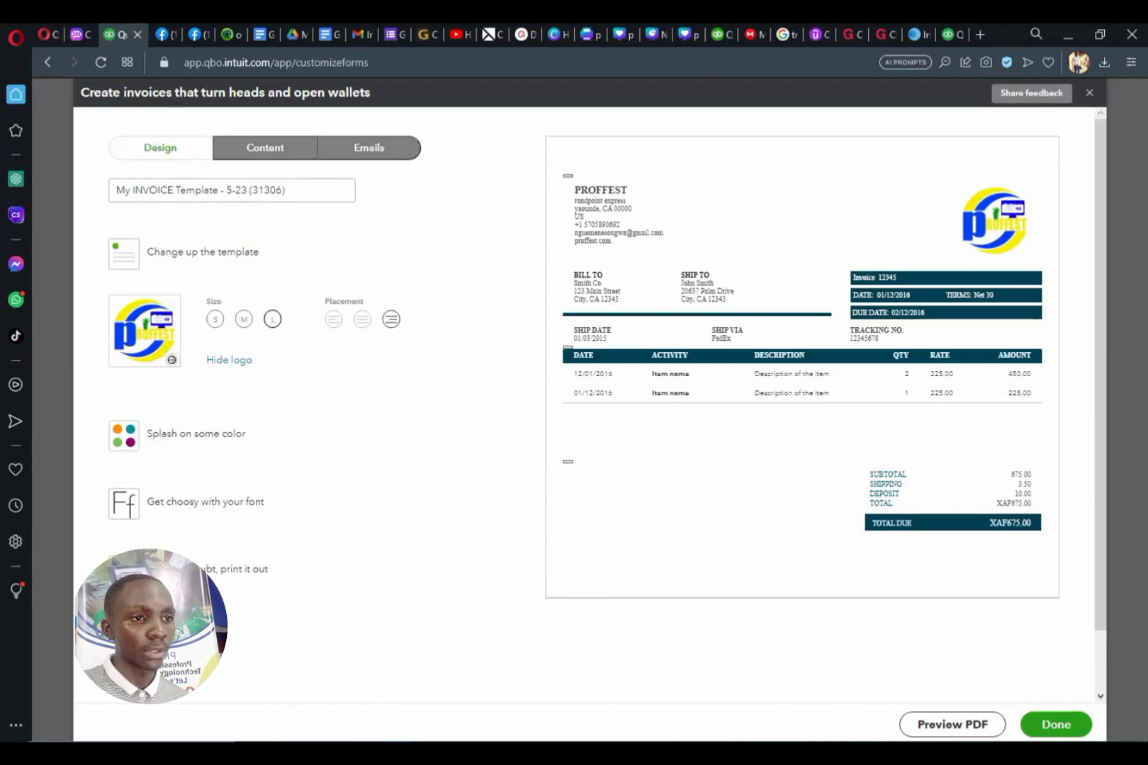
left_click(173, 360)
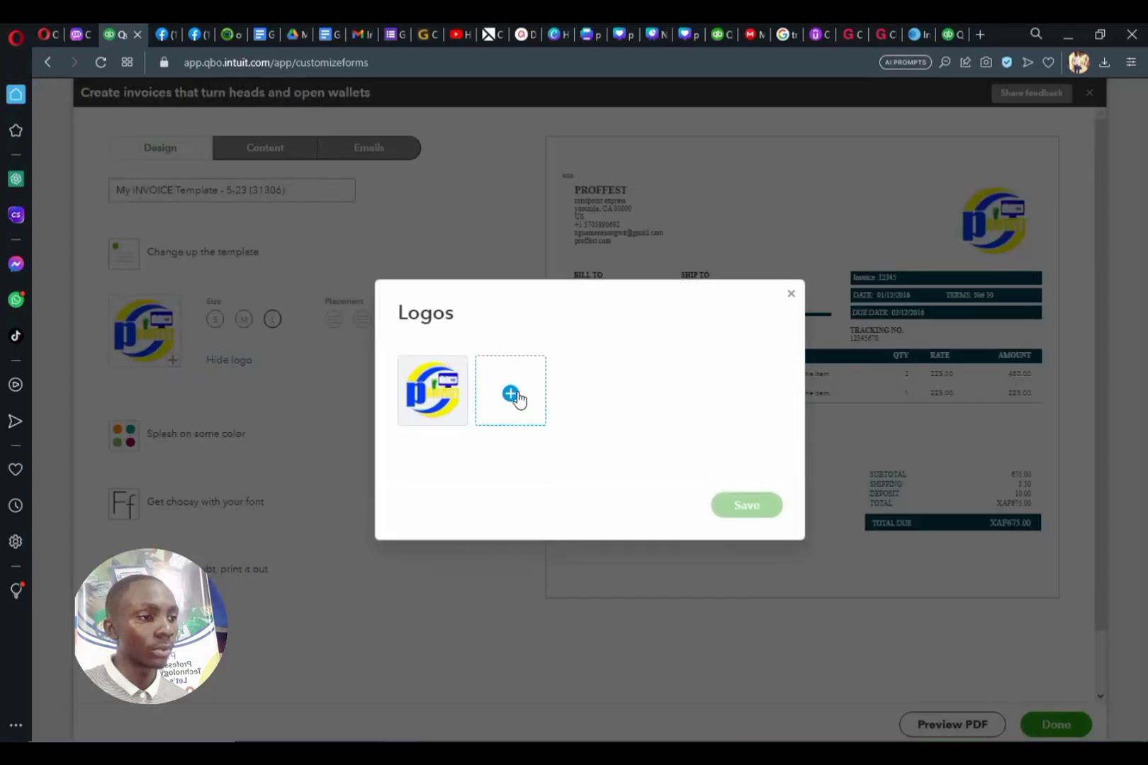
left_click(791, 295)
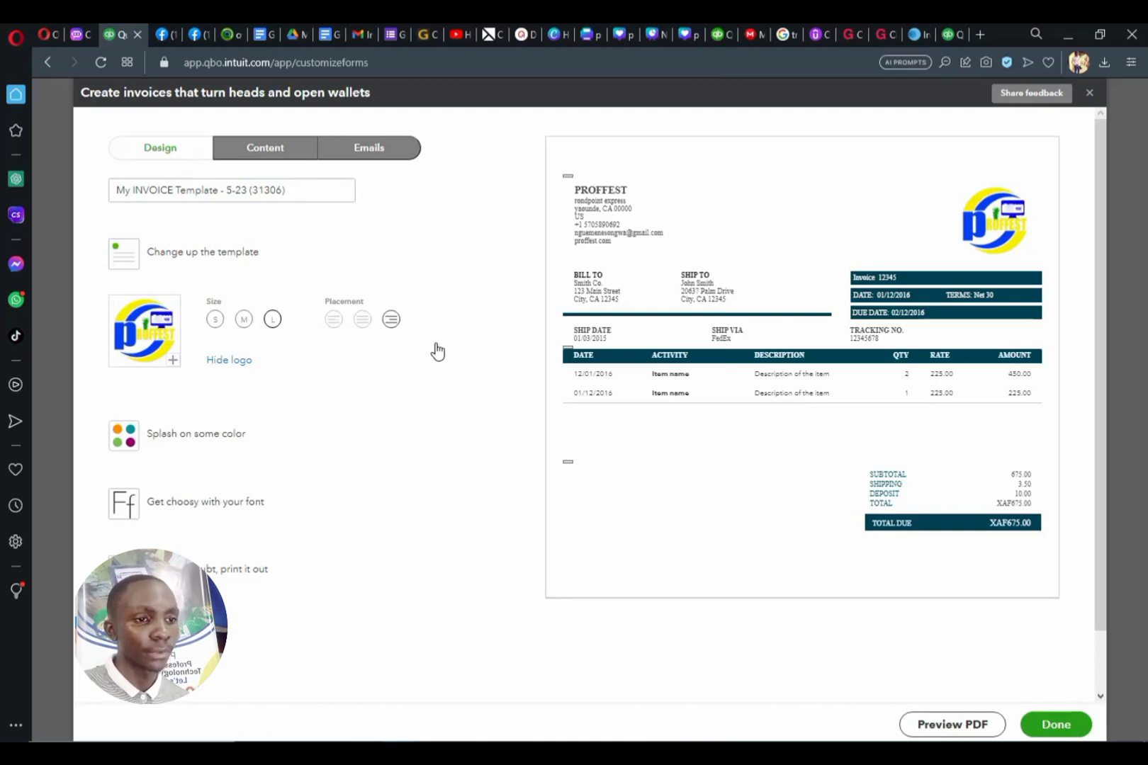
Try dark green and navy #202e5a as the invoice's accent color, and set it back to #004254.
left_click(153, 443)
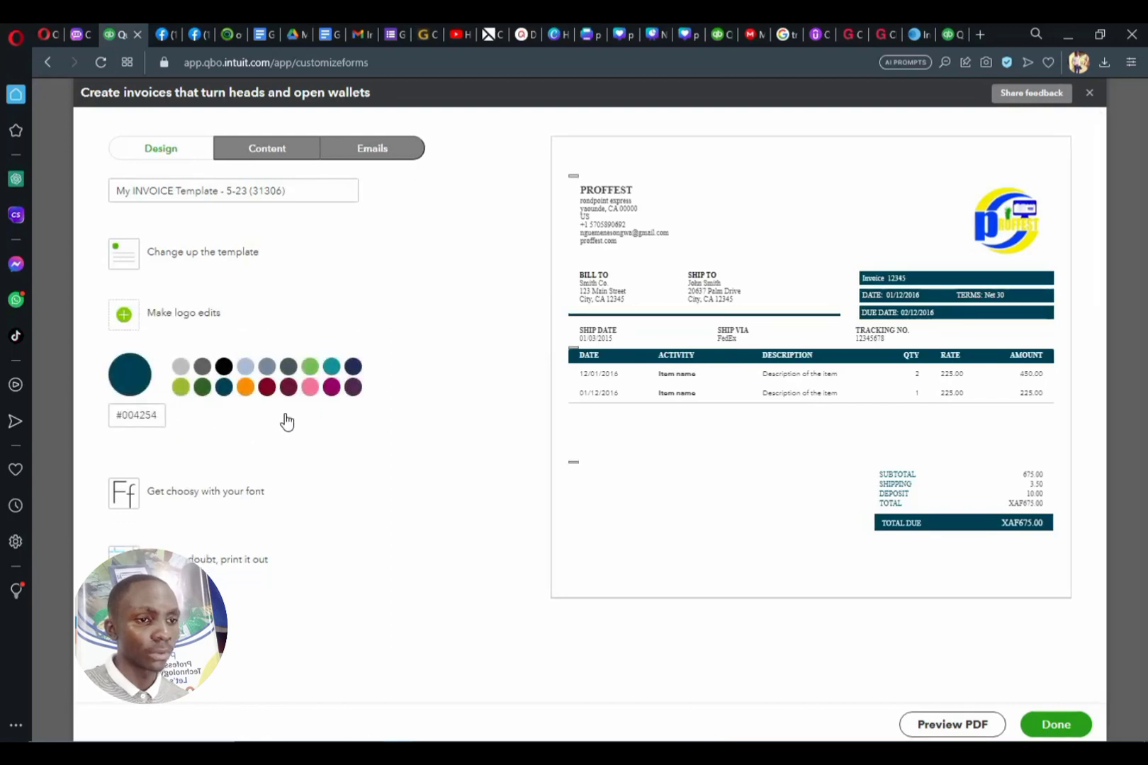
left_click(203, 388)
left_click(225, 389)
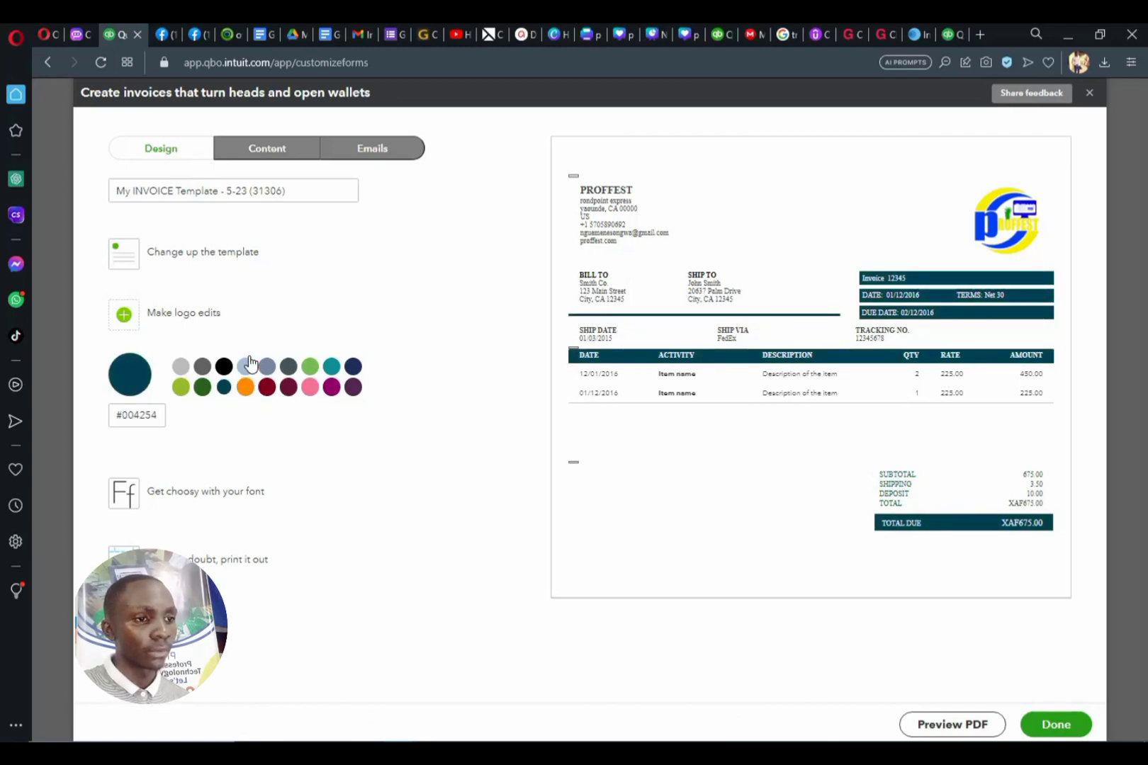
left_click(353, 367)
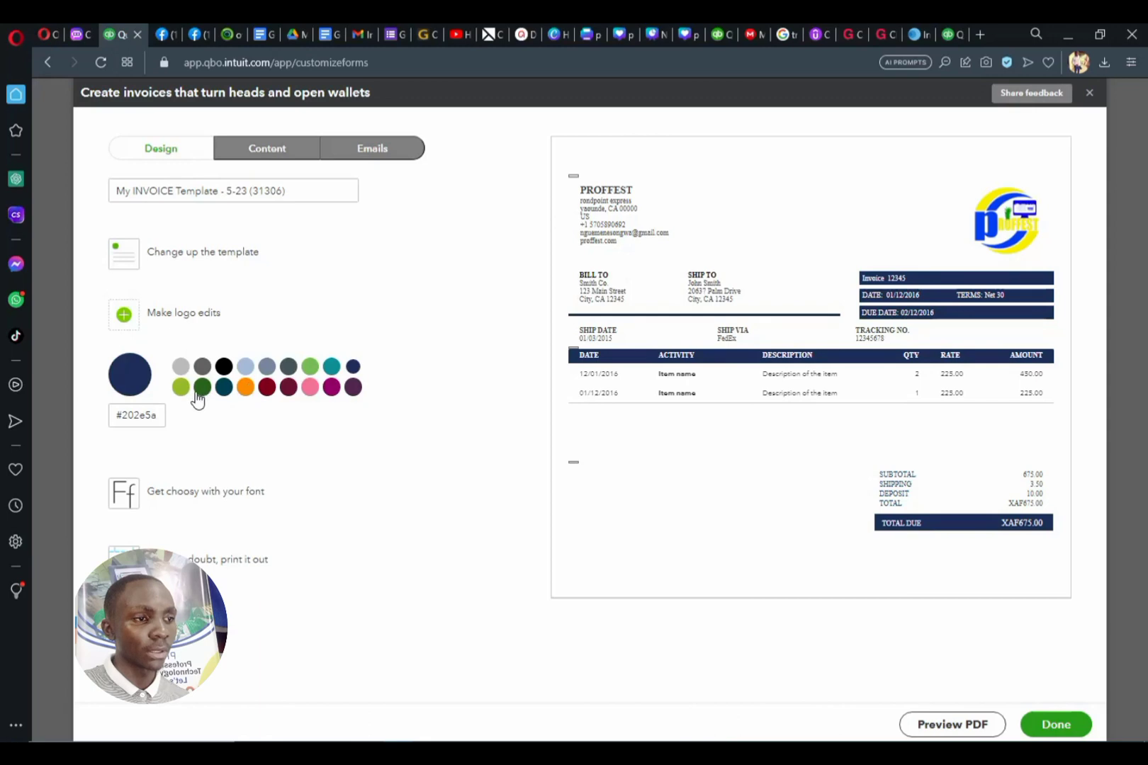
left_click(202, 389)
left_click(224, 388)
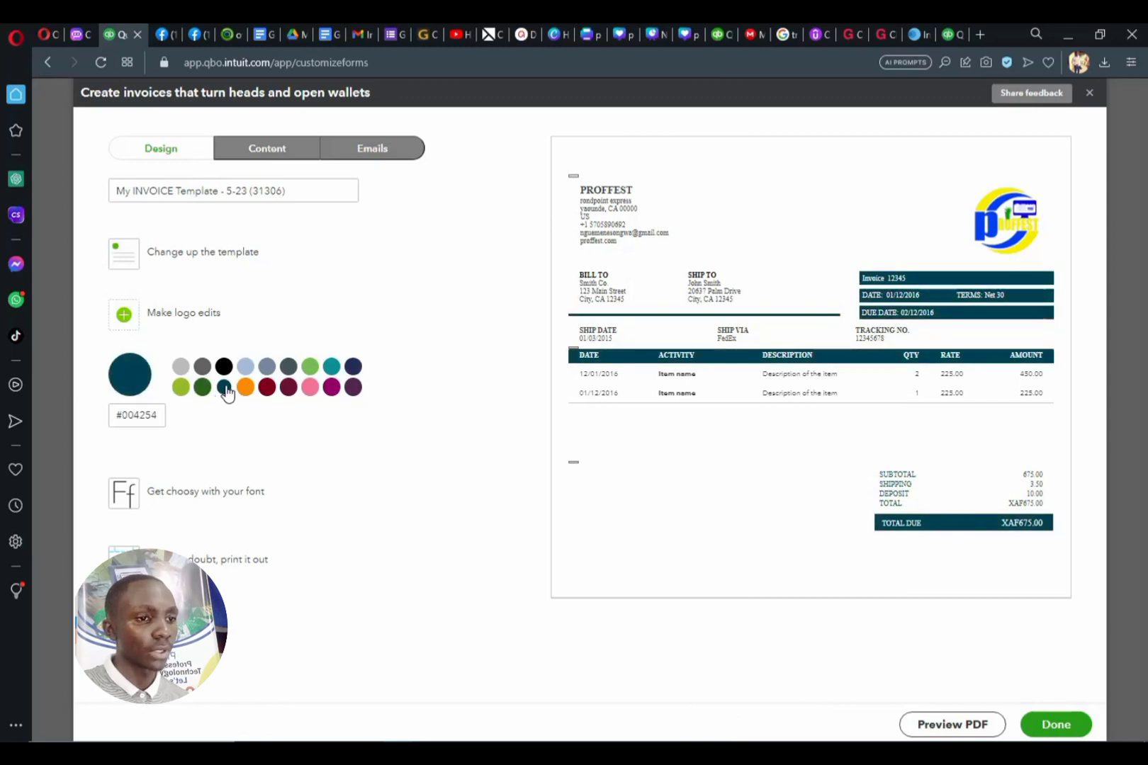
left_click(164, 412)
mouse_move(157, 419)
left_mouse_down()
mouse_move(117, 418)
mouse_move(136, 418)
left_mouse_up()
left_click(189, 427)
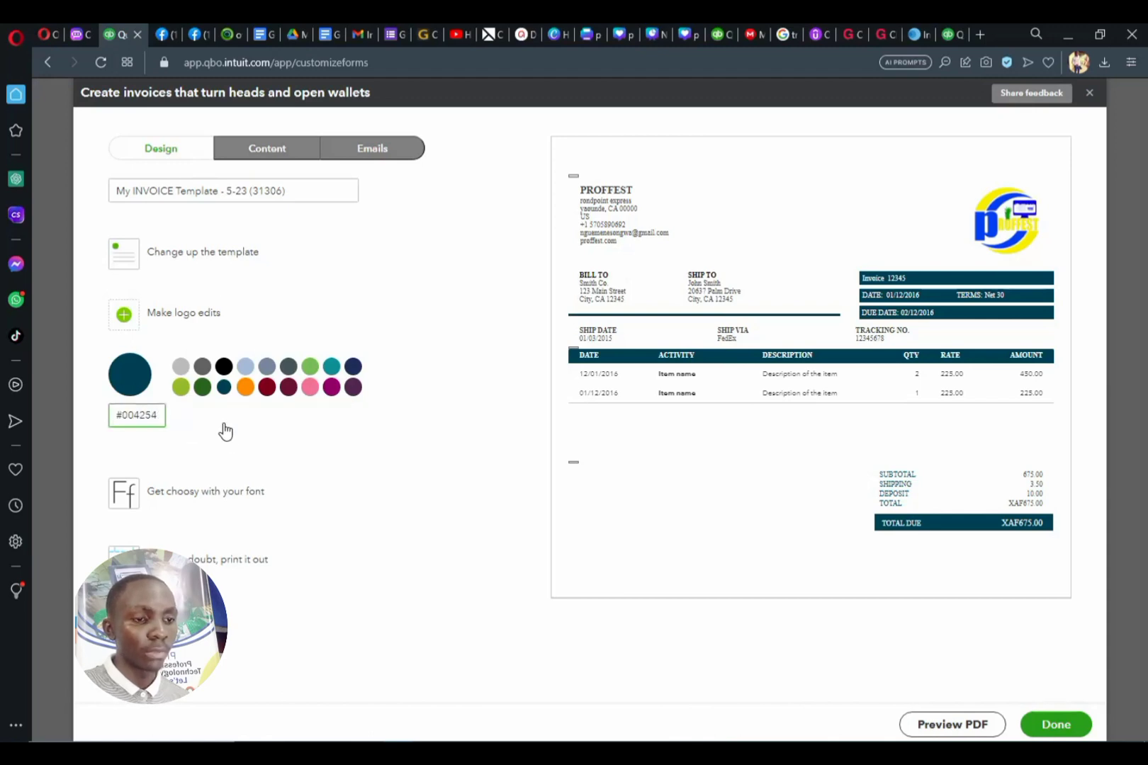
Try Courier and Helvetica as the invoice's font, and set it to Arial Unicode MS.
left_click(201, 499)
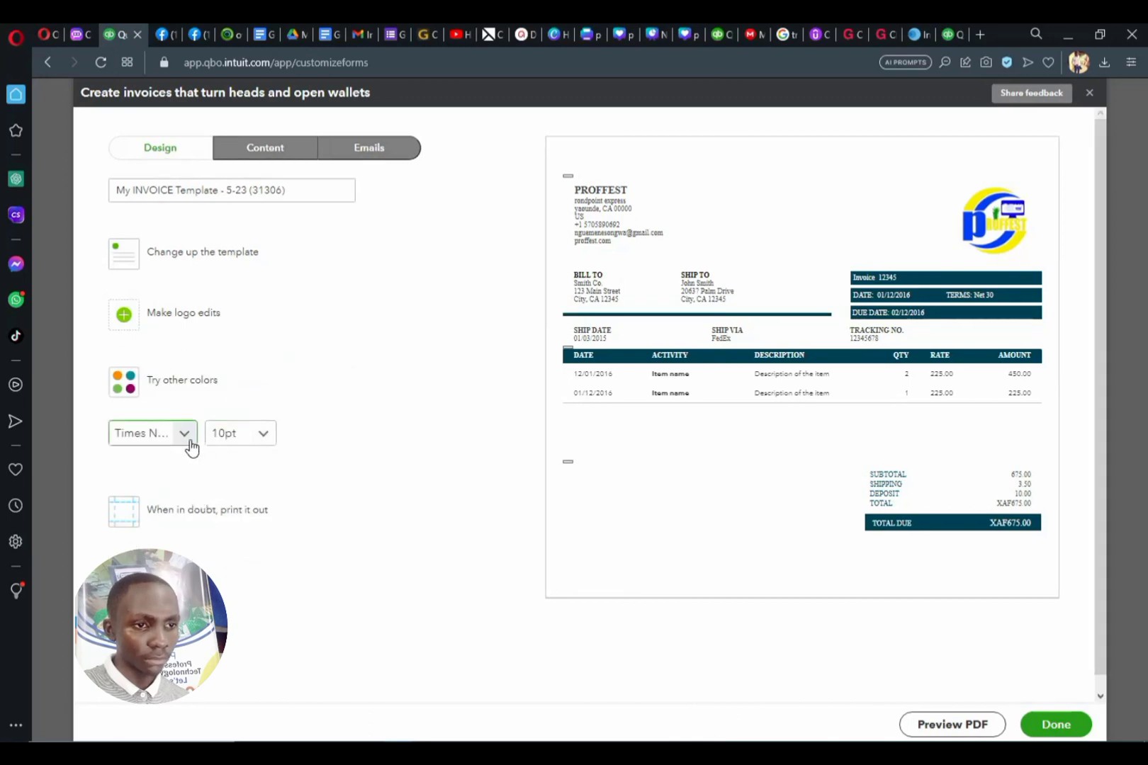
left_click(292, 376)
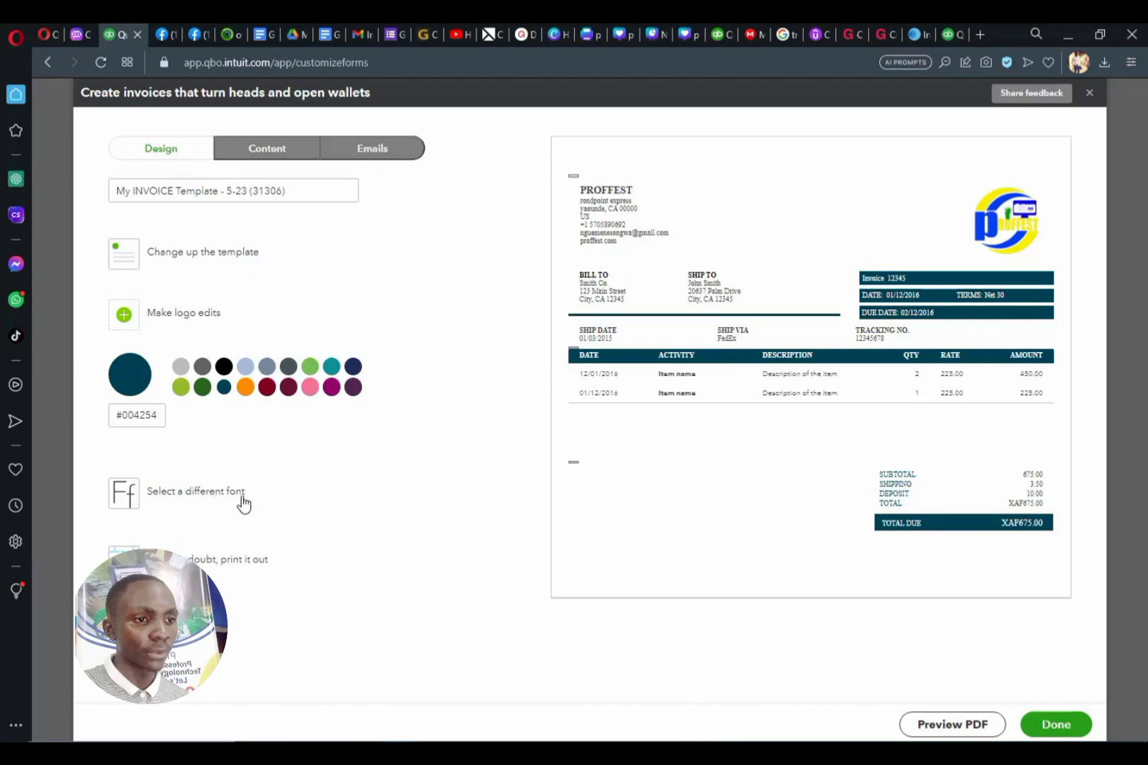
left_click(213, 501)
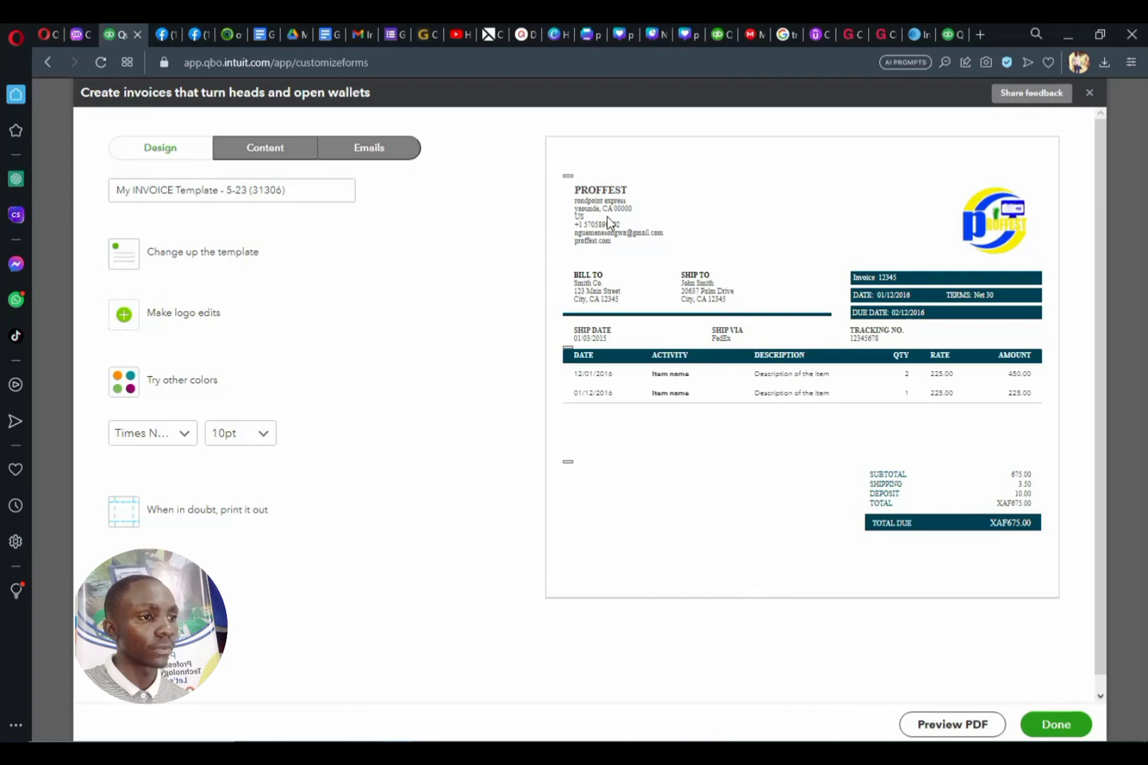
left_click_drag(627, 241, 573, 241)
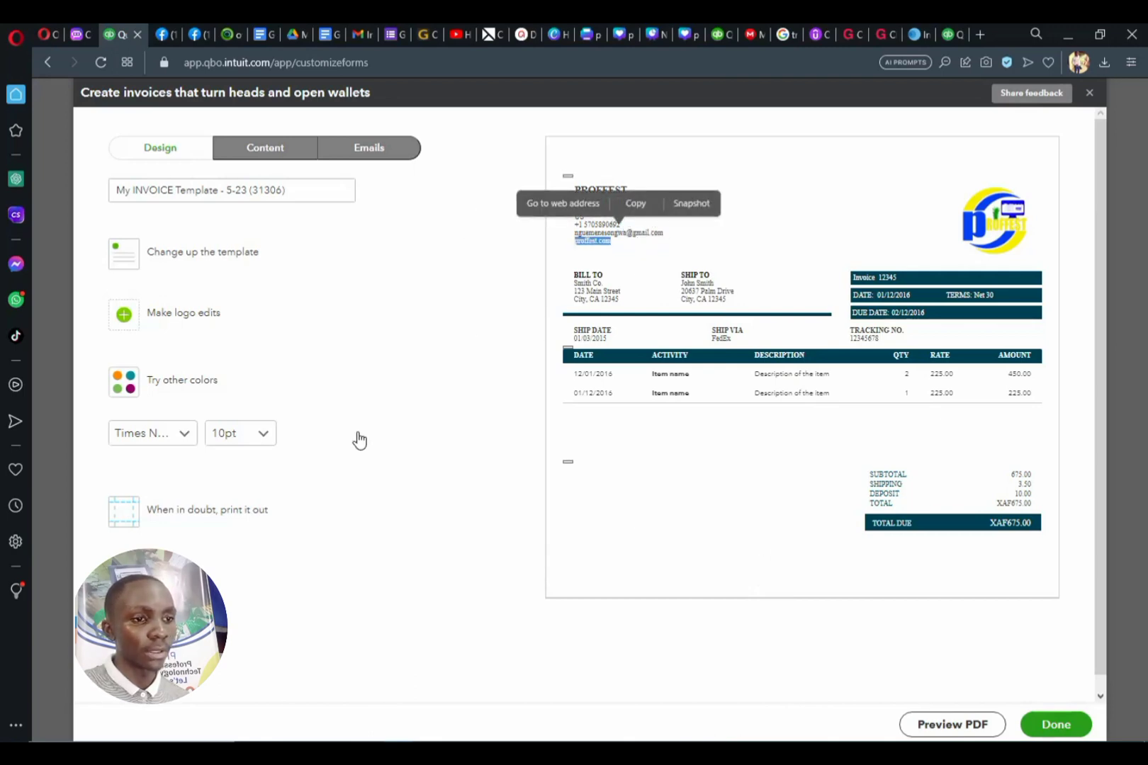
left_click(188, 441)
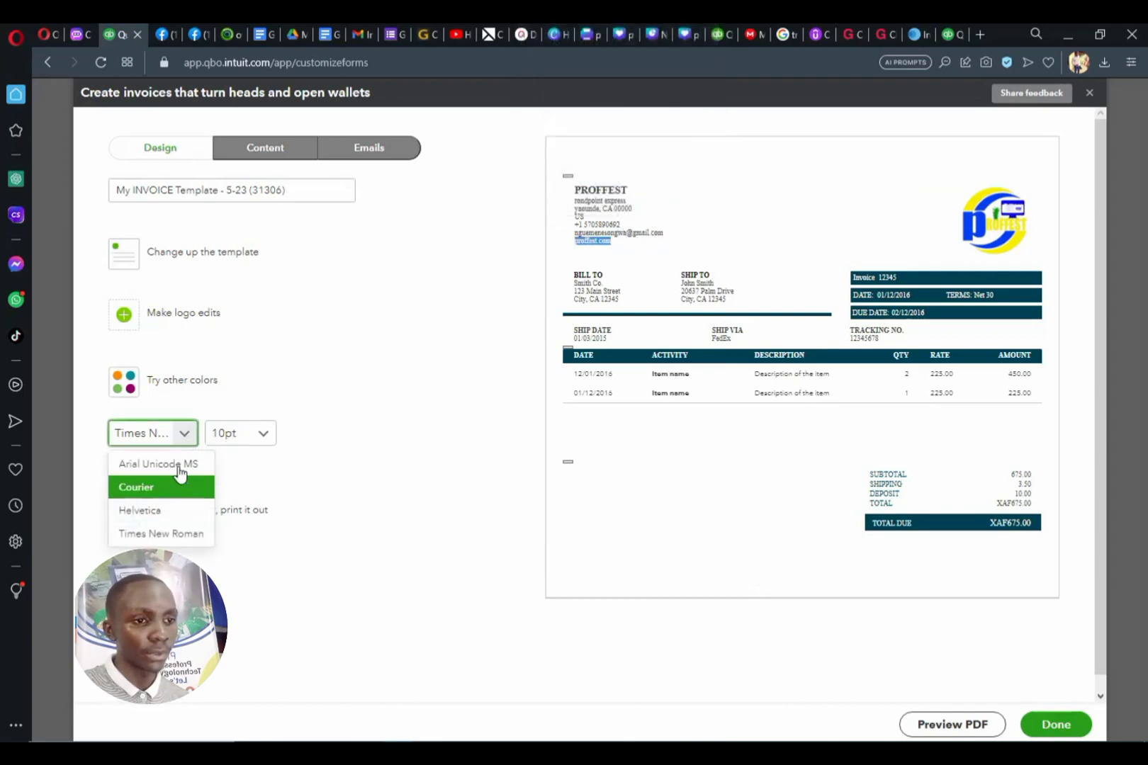
left_click(168, 494)
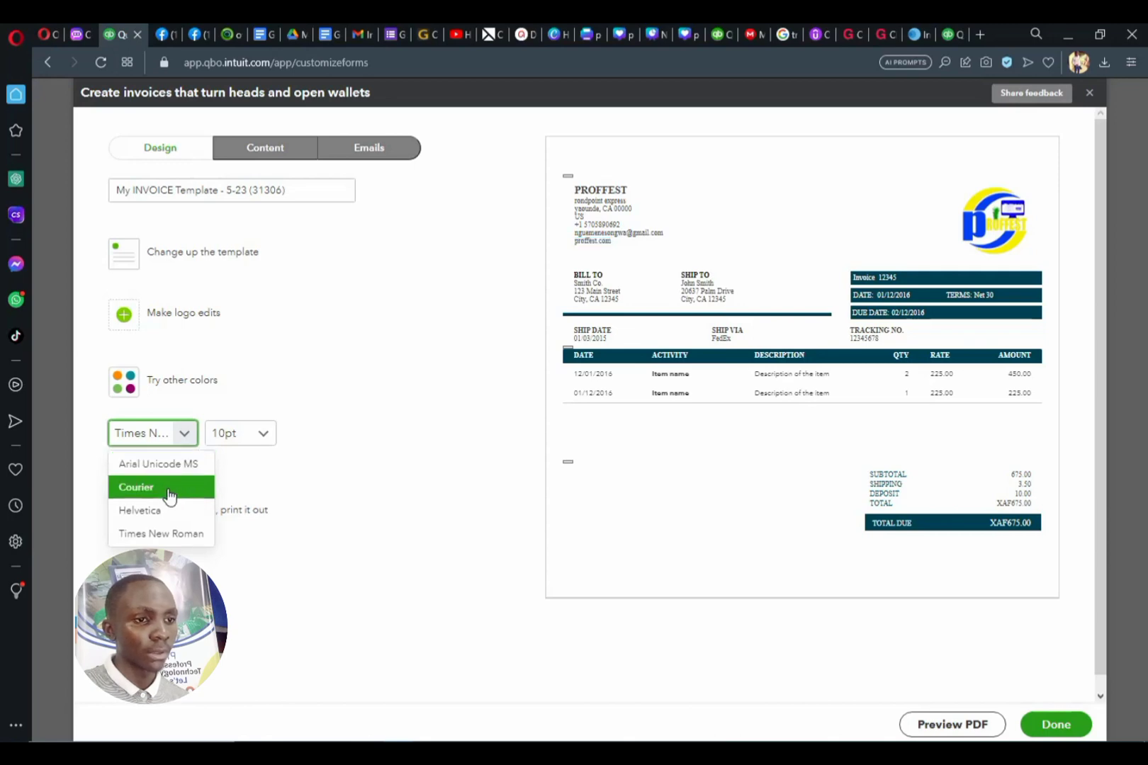
left_click(189, 440)
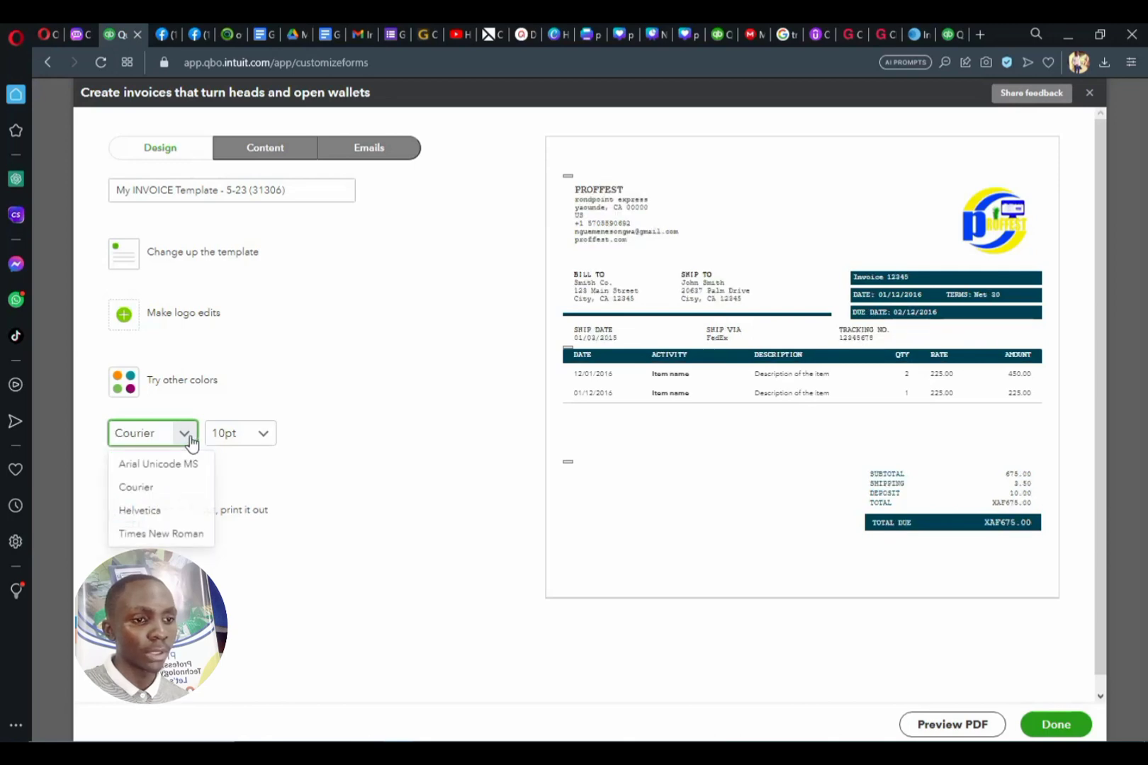
left_click(173, 510)
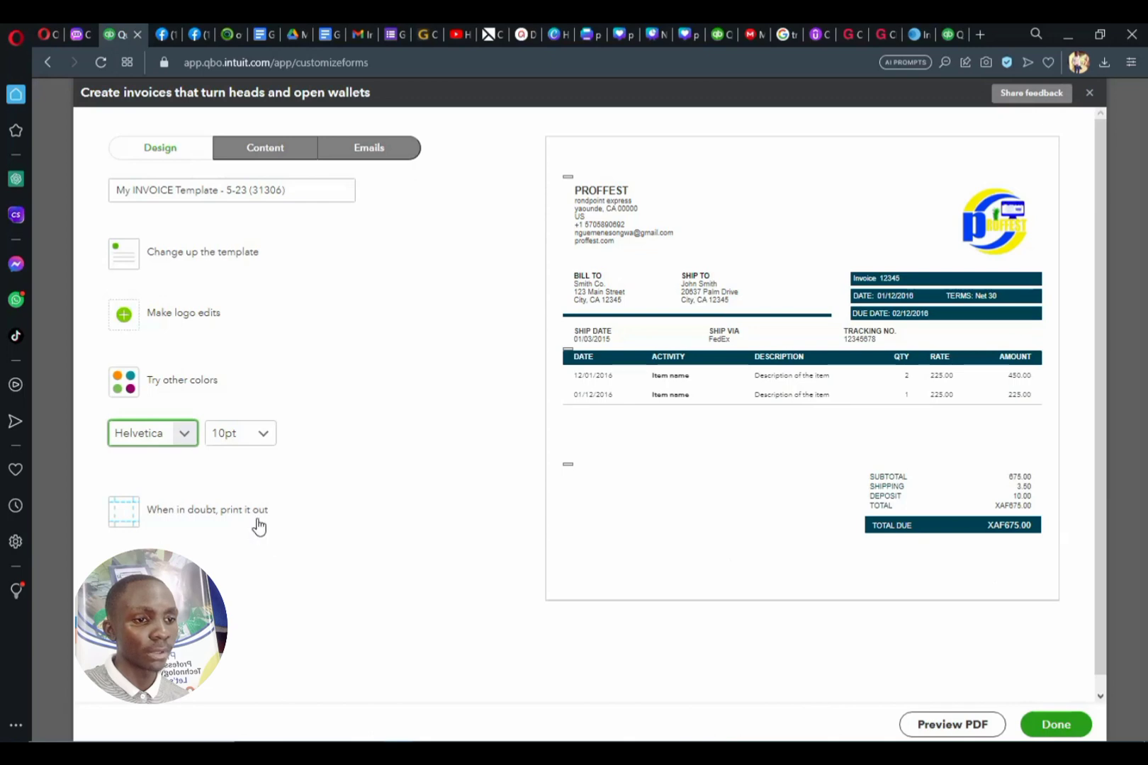
left_click(185, 432)
left_click(159, 463)
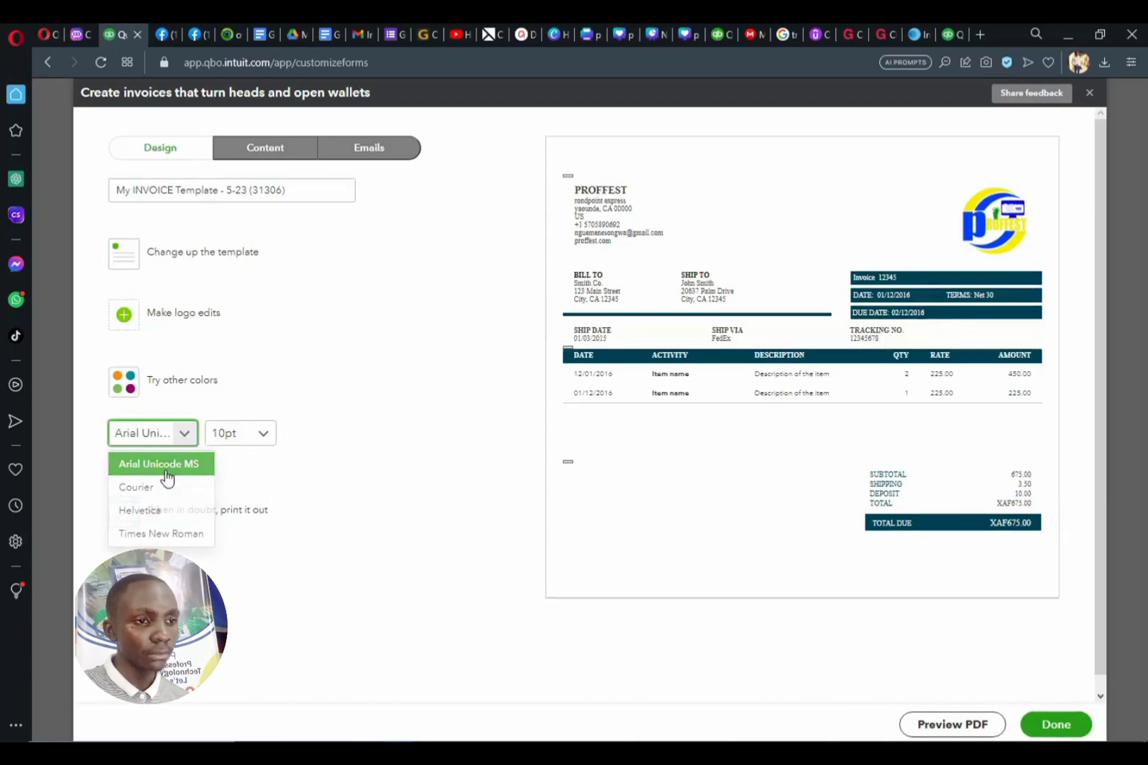
Try 8pt as the invoice's font size, and set it back to 10pt.
left_click(262, 434)
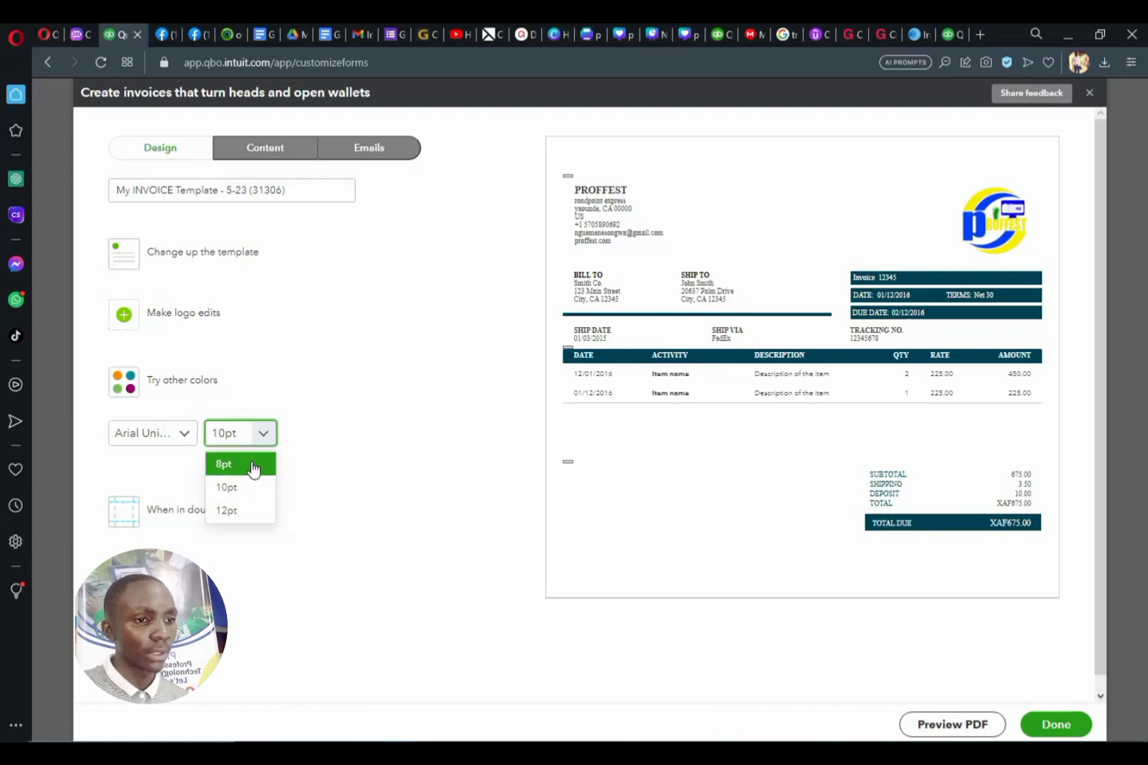
left_click(254, 466)
left_click(266, 439)
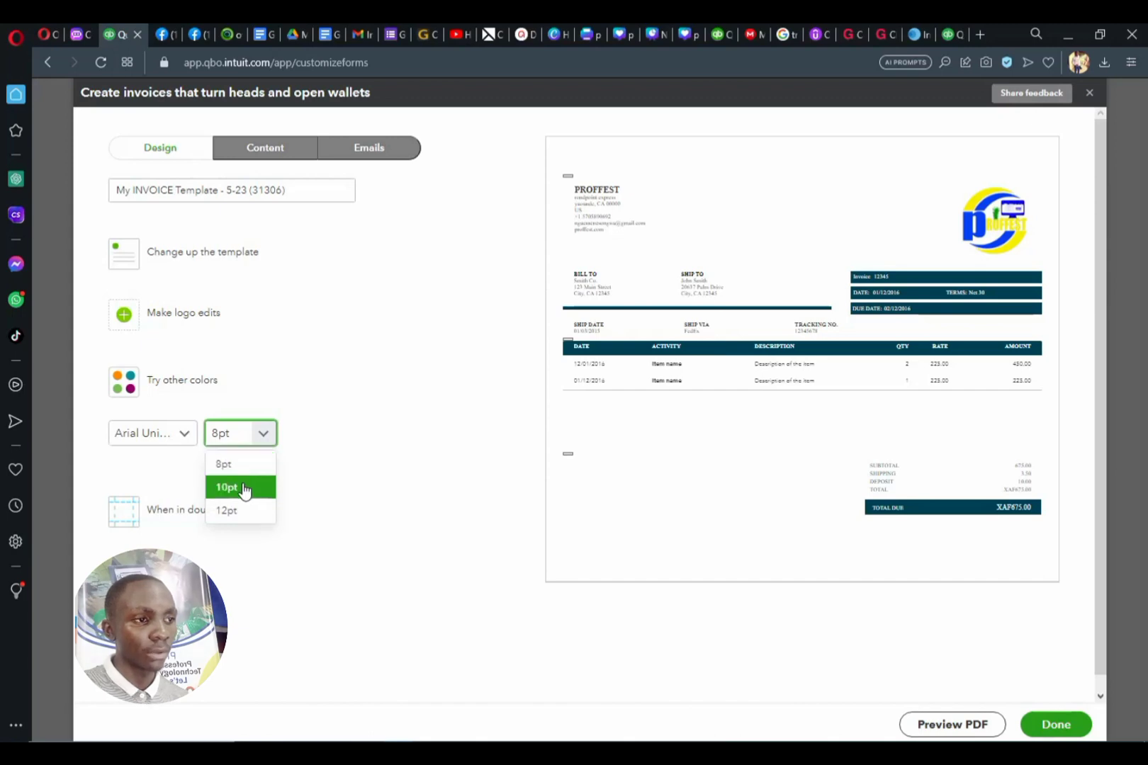
left_click(241, 487)
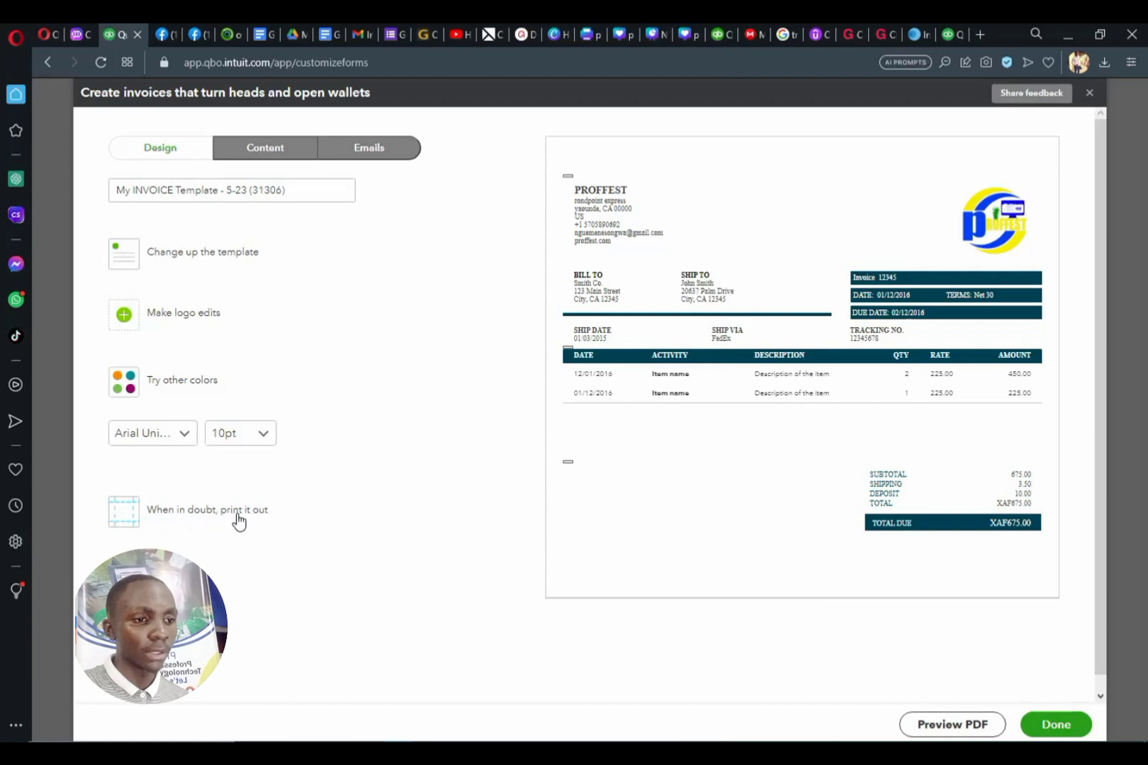
Open the invoice's print settings and look at the top and left page margins, leaving them as they are.
left_click(210, 511)
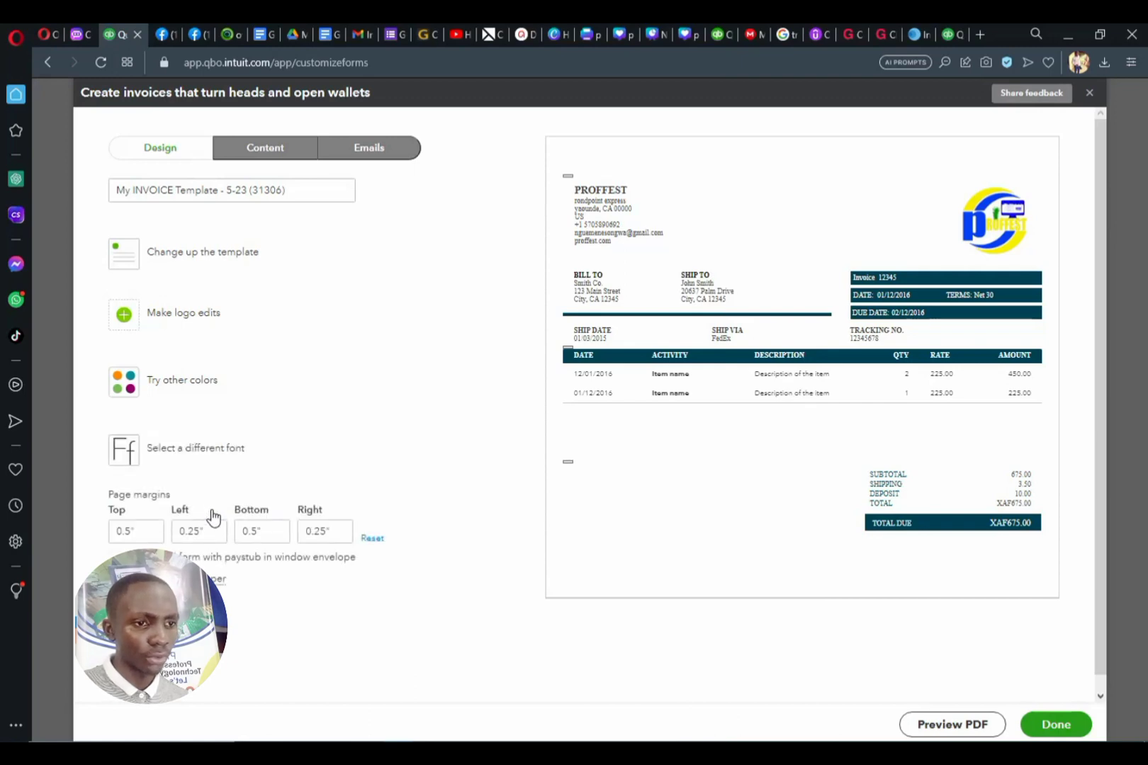
left_click(181, 533)
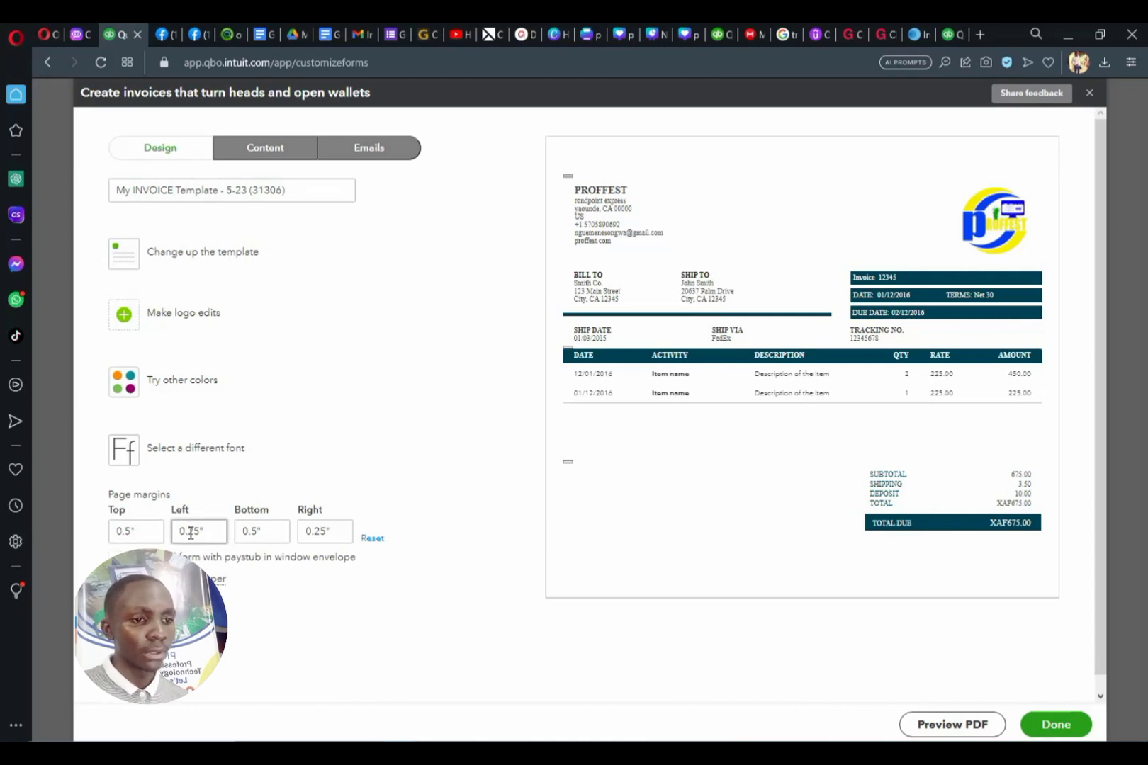
left_click(143, 532)
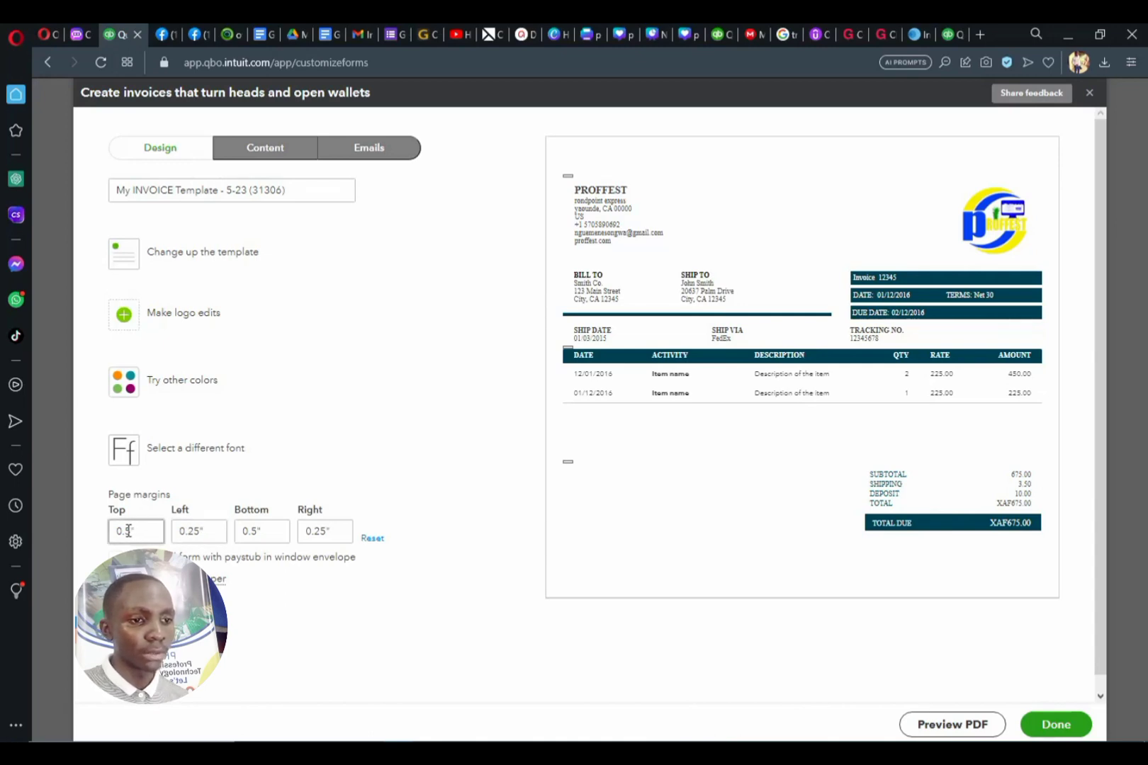
left_click(130, 531)
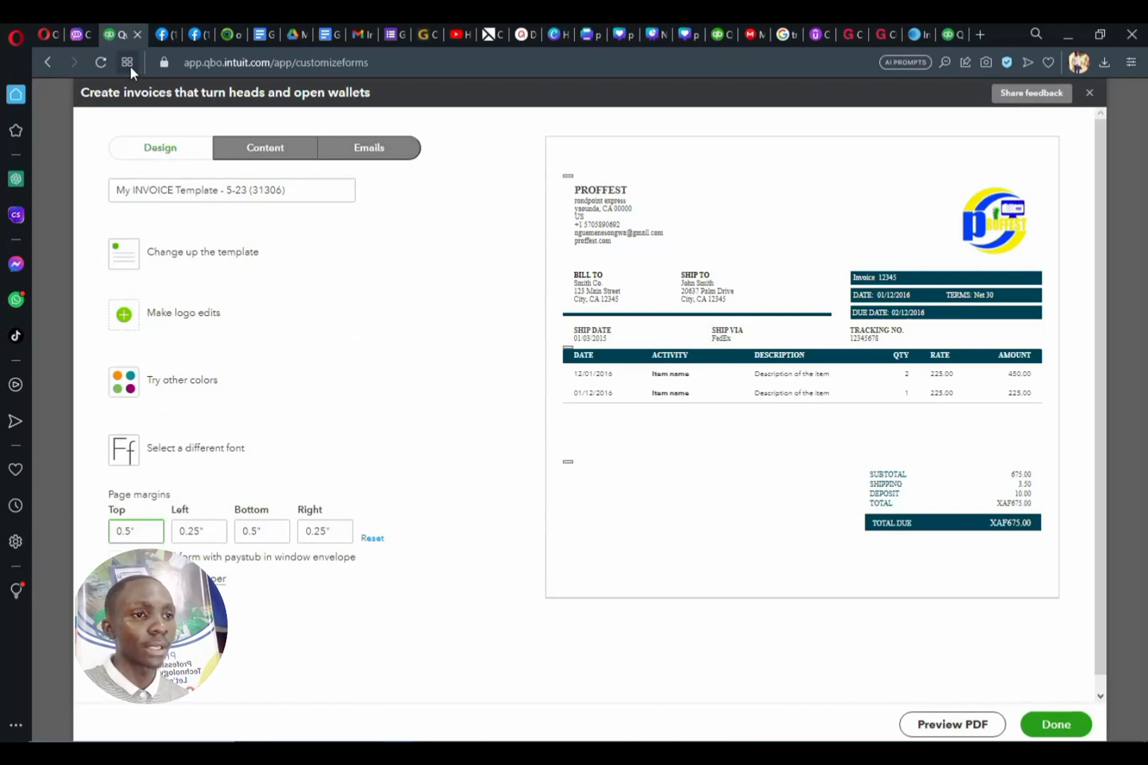
Open the invoice's content settings and look at the activity table's columns and the header's business name, phone and email fields.
left_click(276, 162)
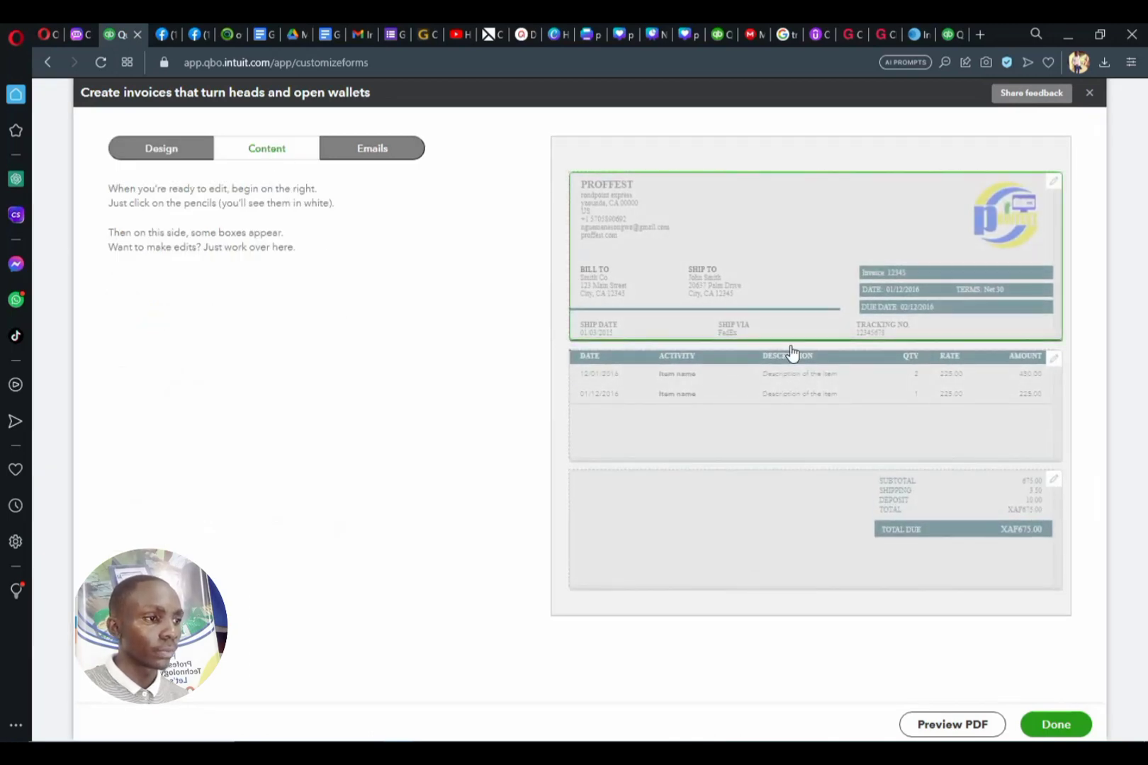
left_click(772, 401)
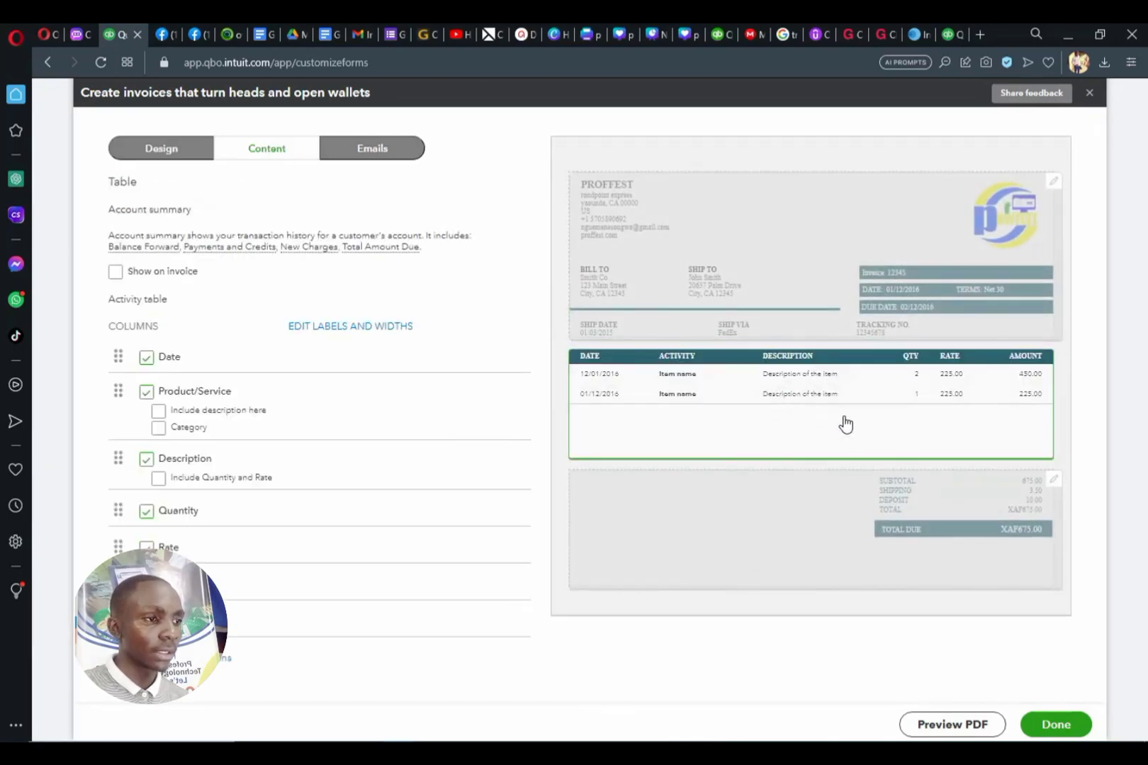
left_click(730, 216)
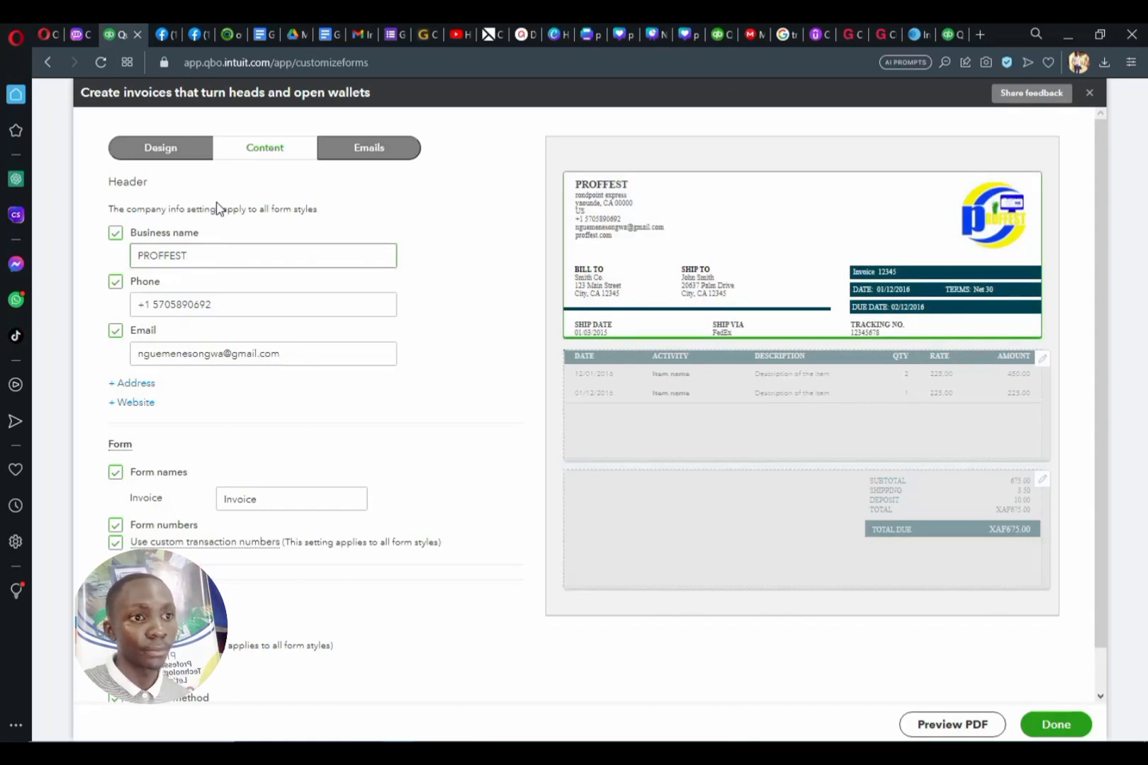
left_click(221, 310)
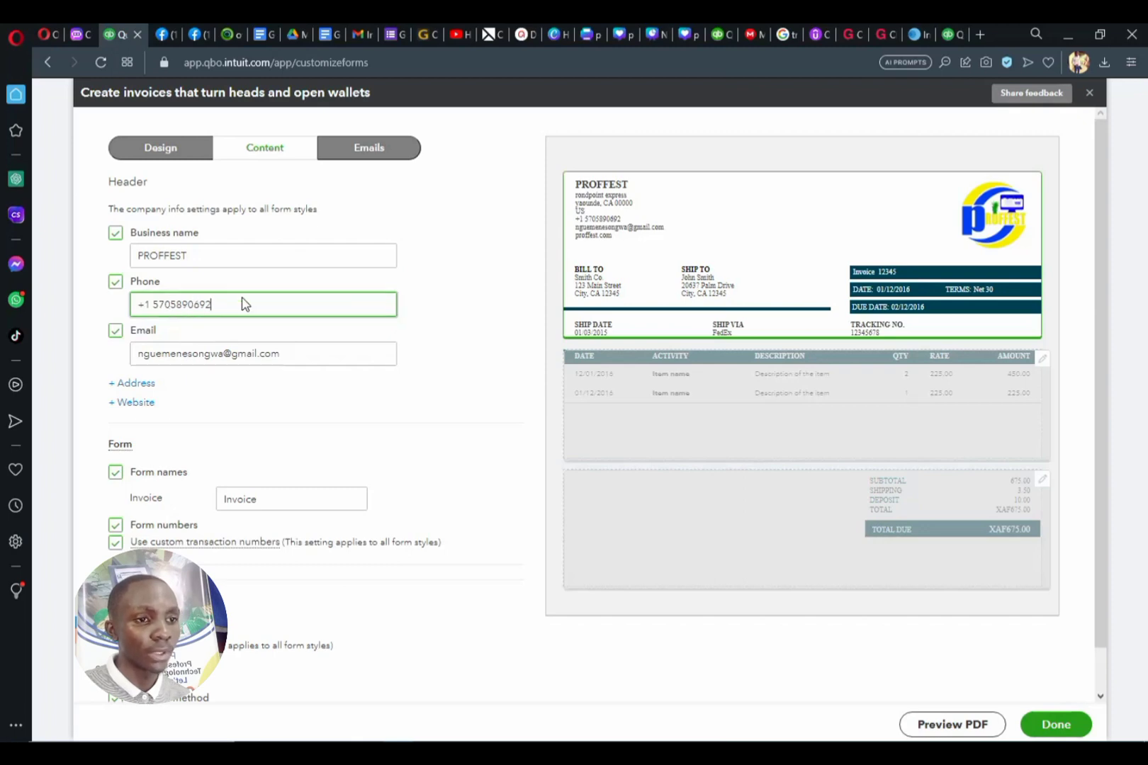
left_click(277, 350)
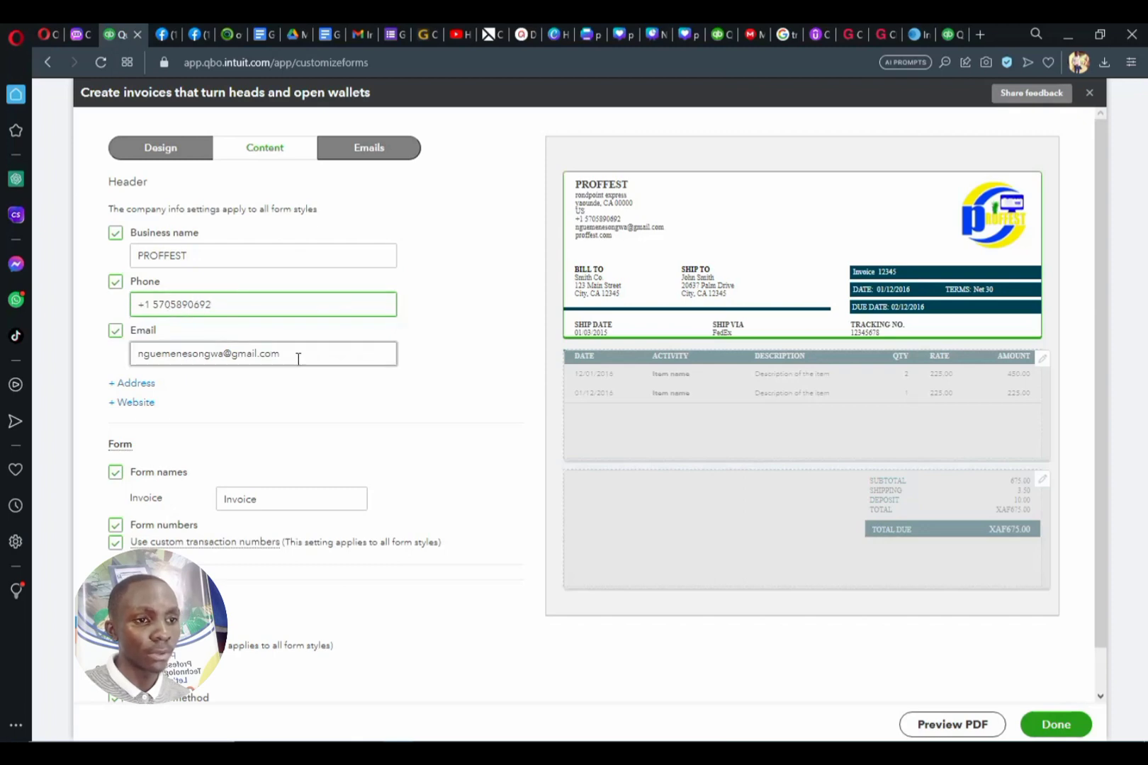
Expand the address details in the invoice header and hide the country.
left_click(134, 387)
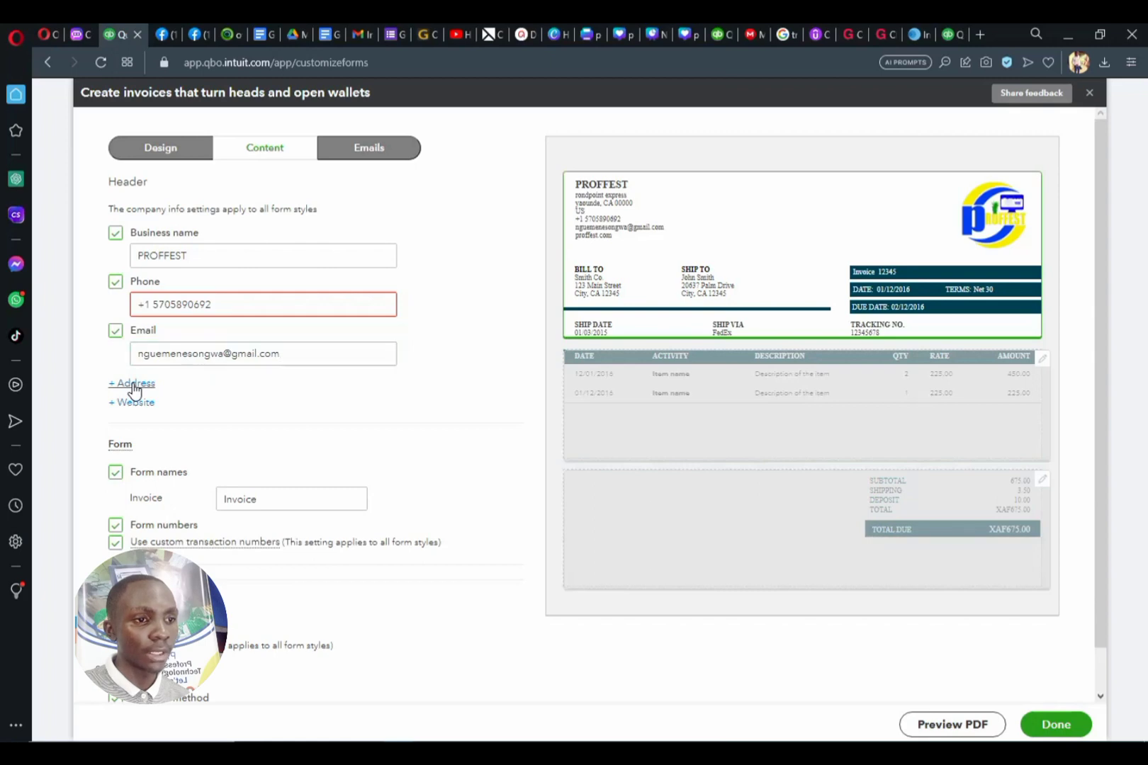
left_click(134, 387)
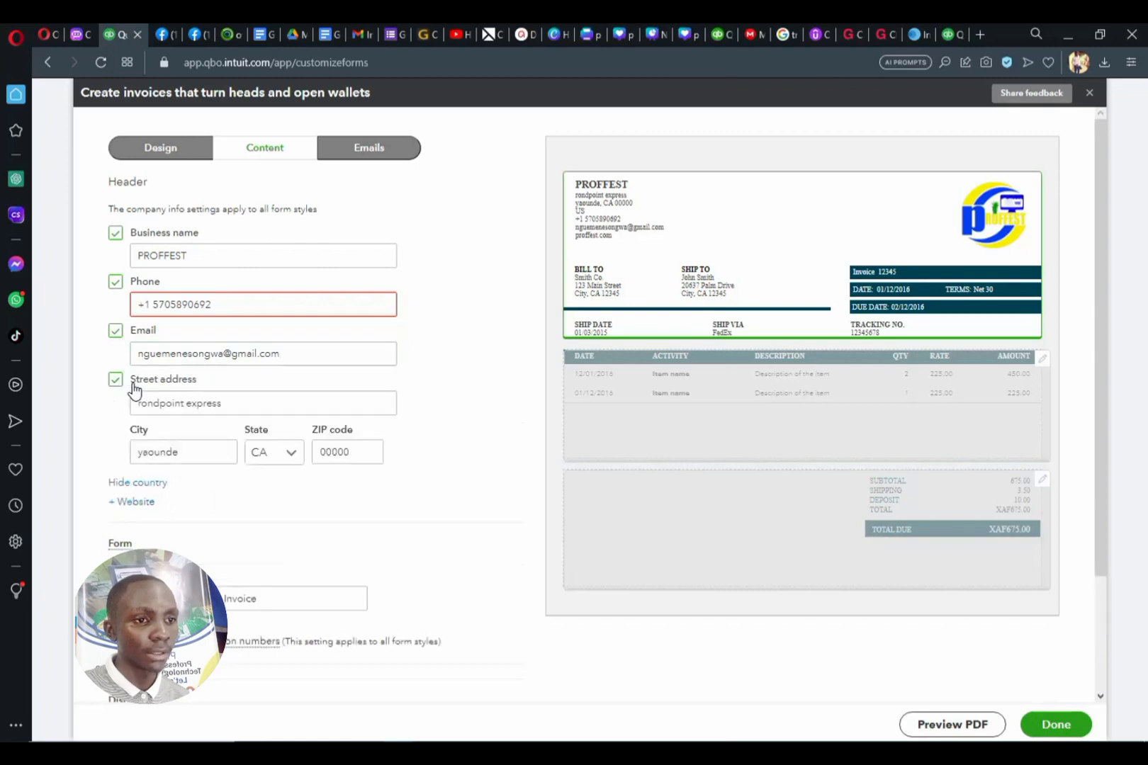
left_click(138, 489)
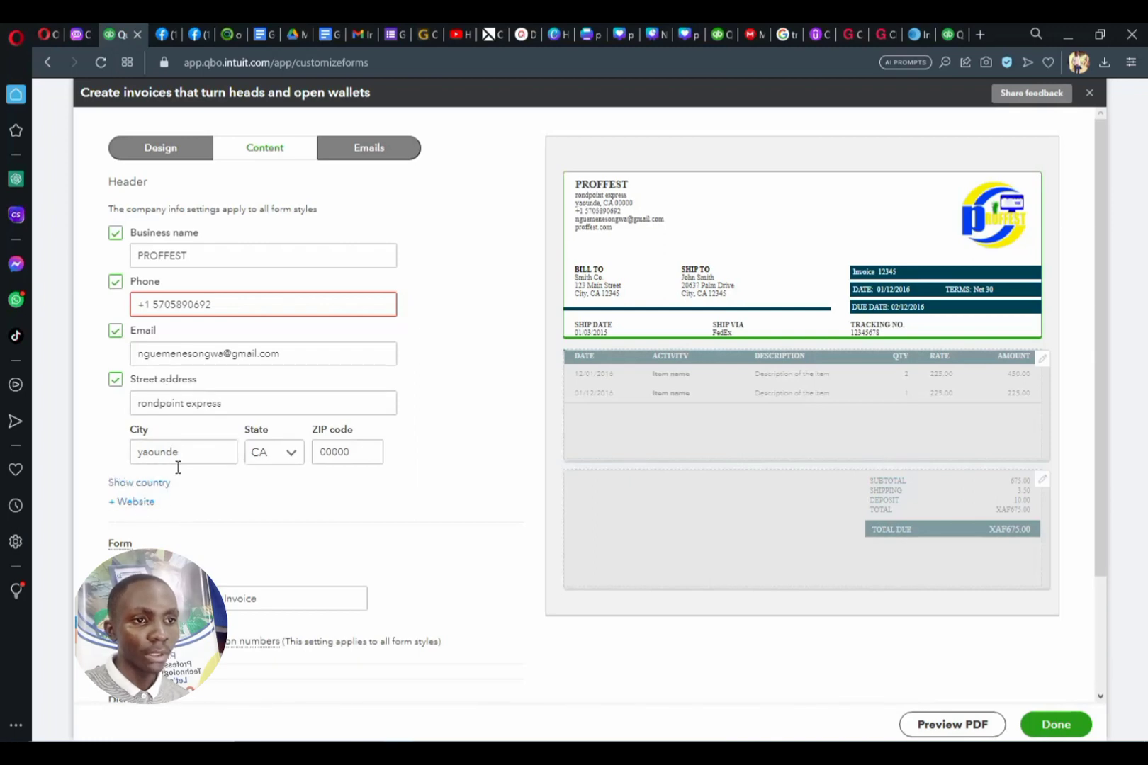
Change the form name in the invoice header from Invoice to DONATIONS.
scroll(175, 468, "down", 2)
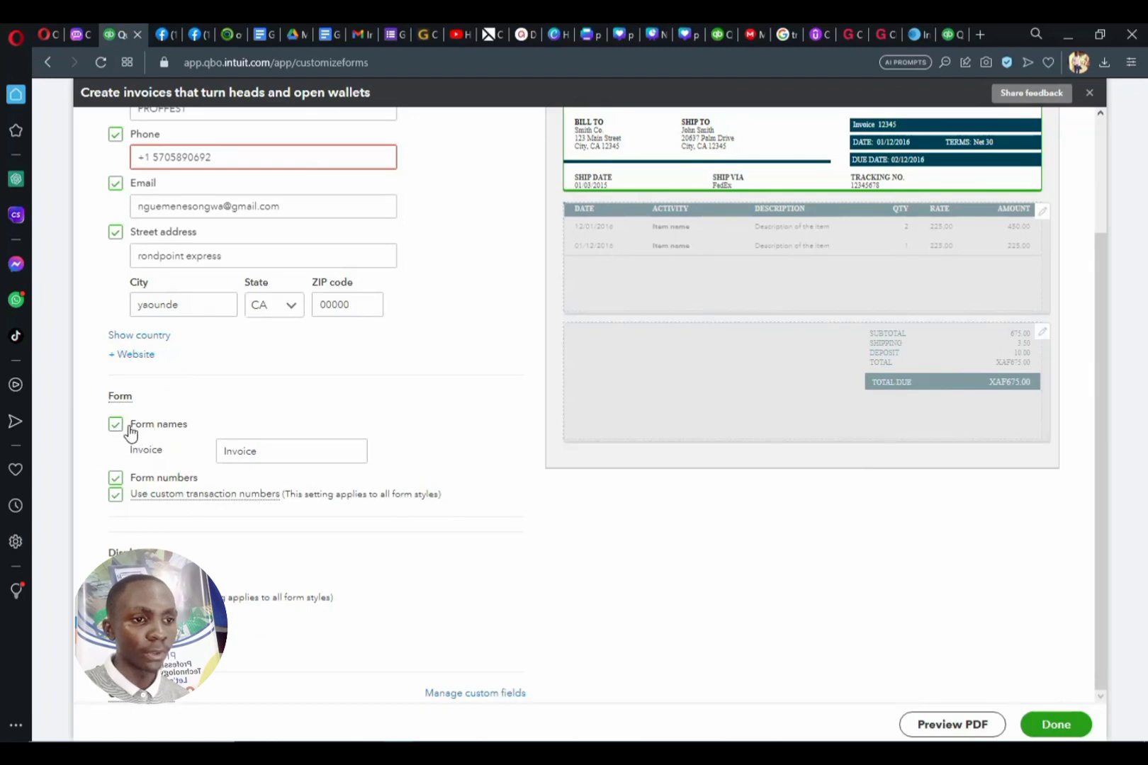
scroll(792, 267, "up", 1)
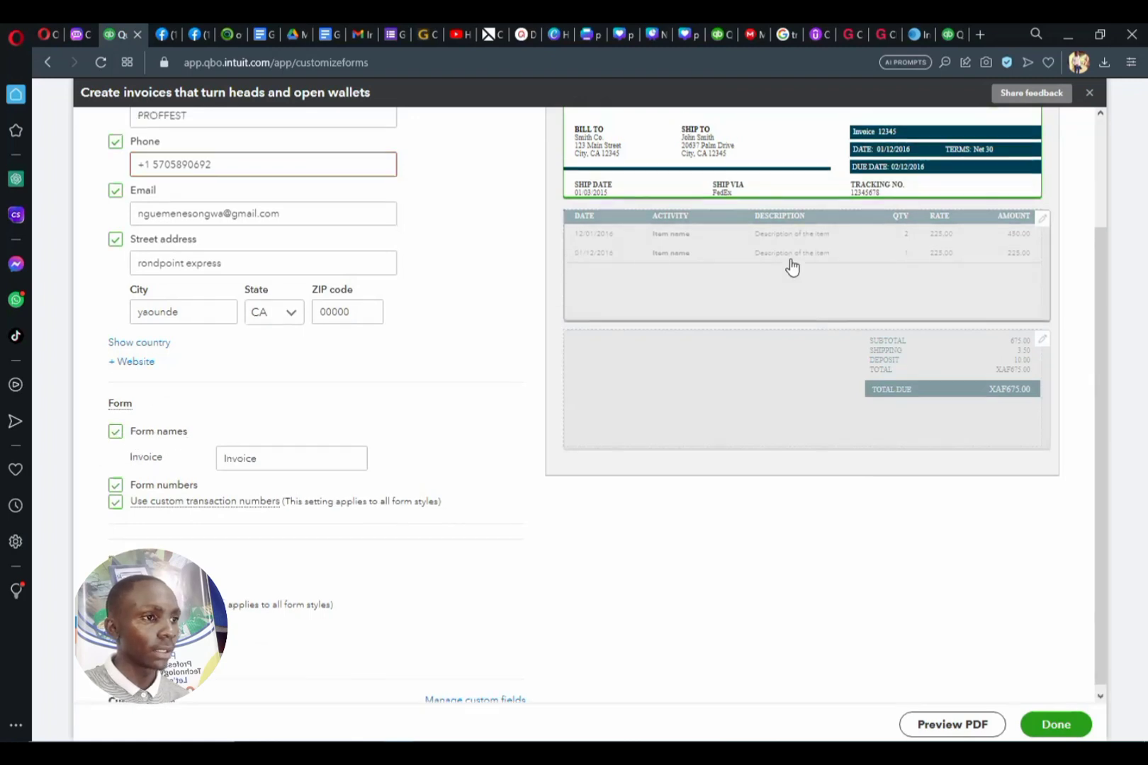
scroll(792, 267, "up", 2)
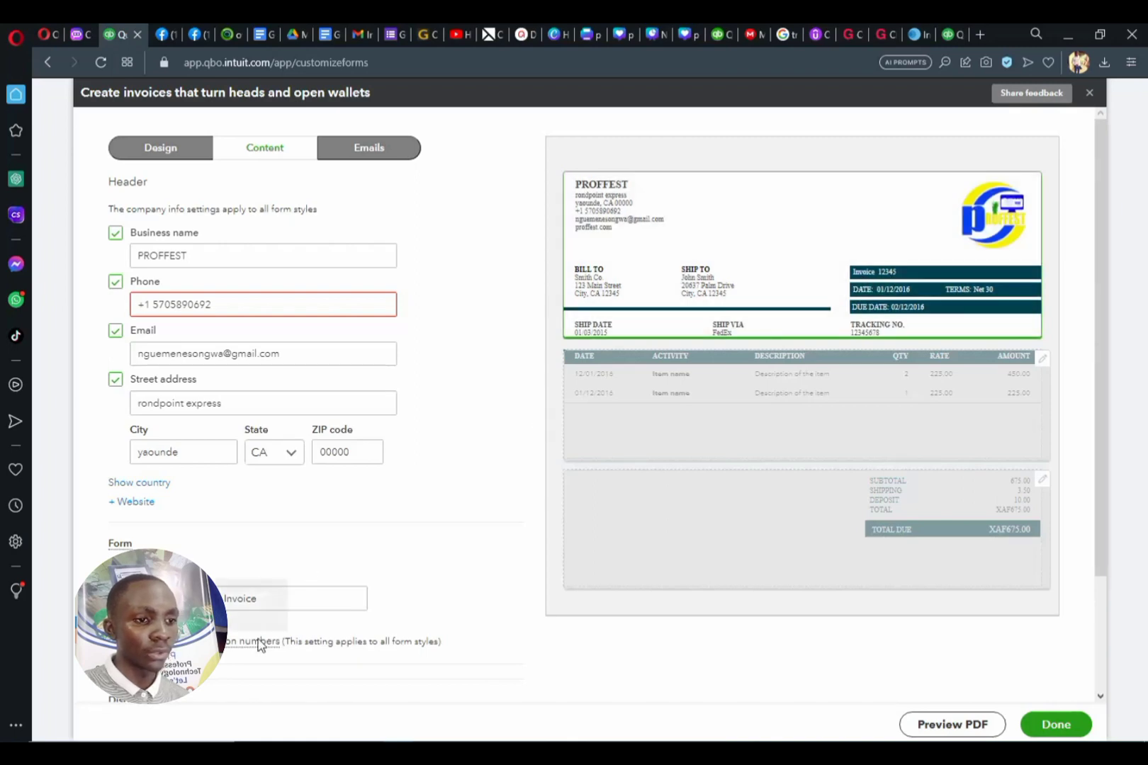
double_click(264, 601)
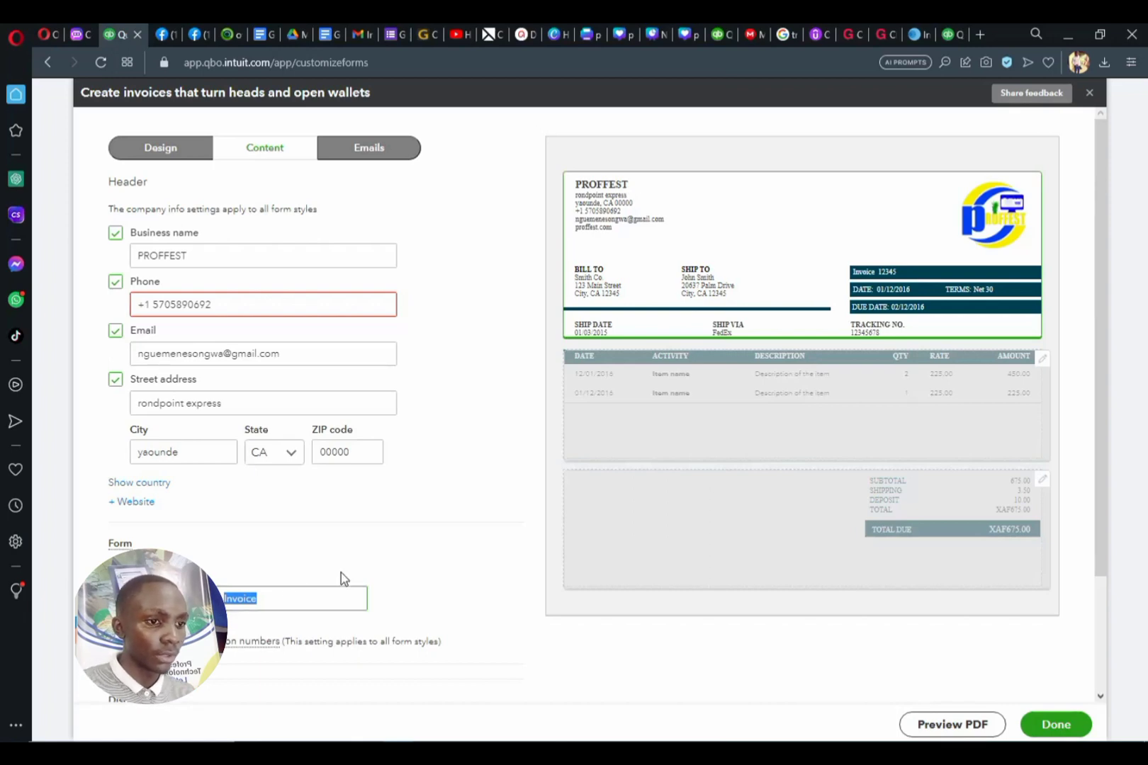
type("done")
key("BackSpace")
key("BackSpace")
key("BackSpace")
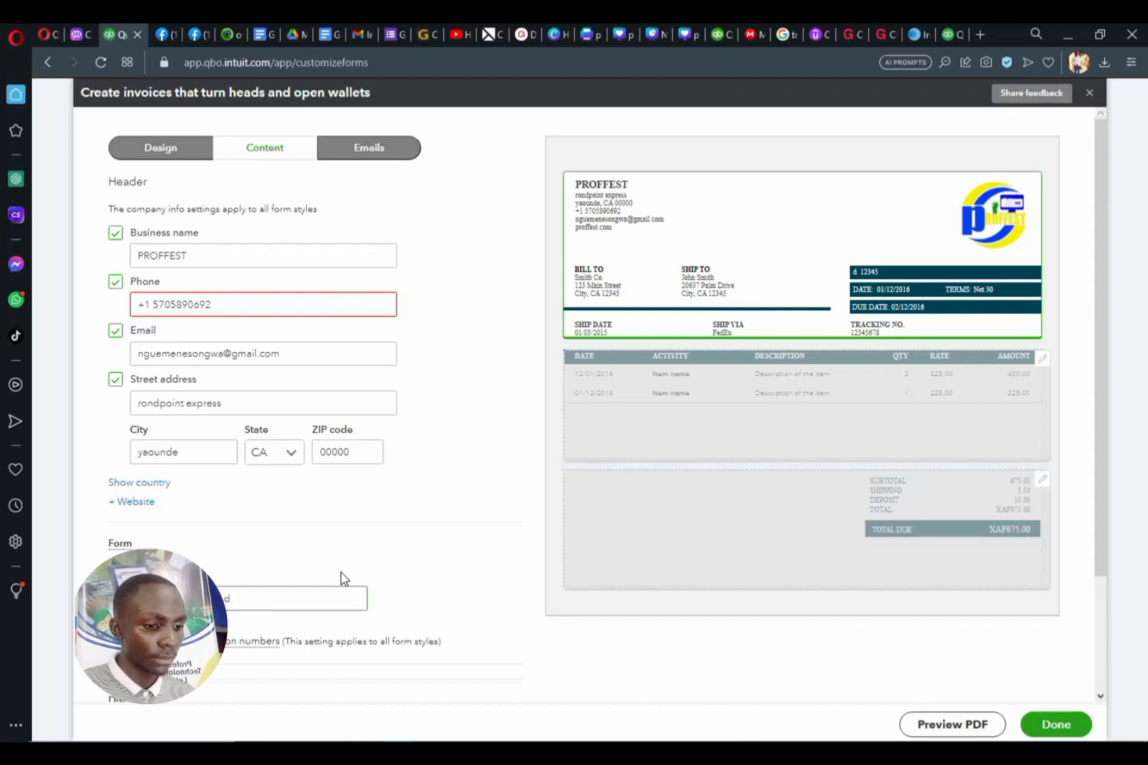
type("DONA")
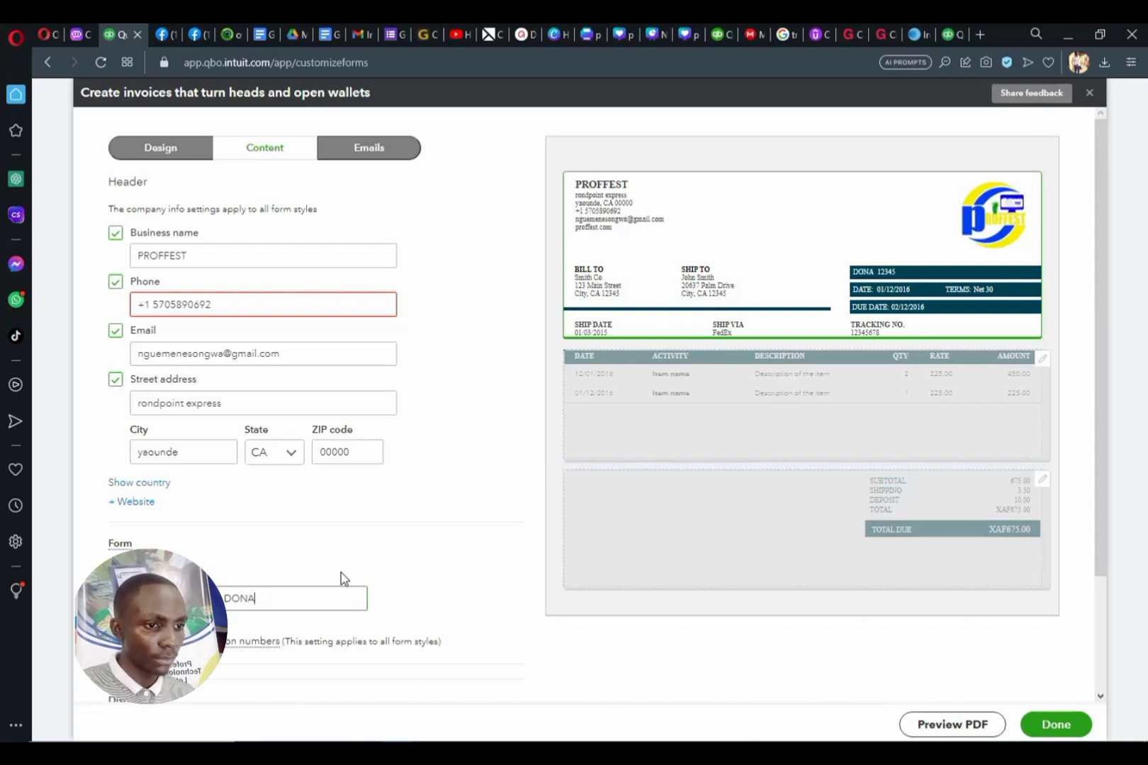
type("TIONS")
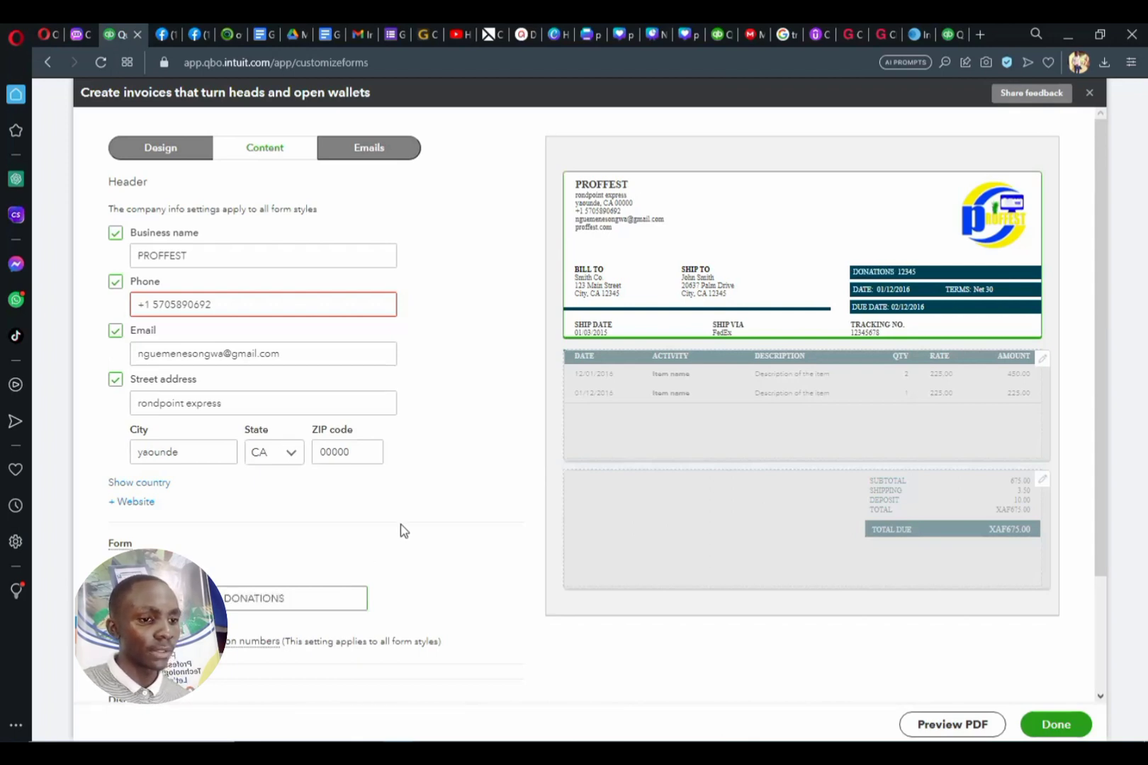
left_click(414, 526)
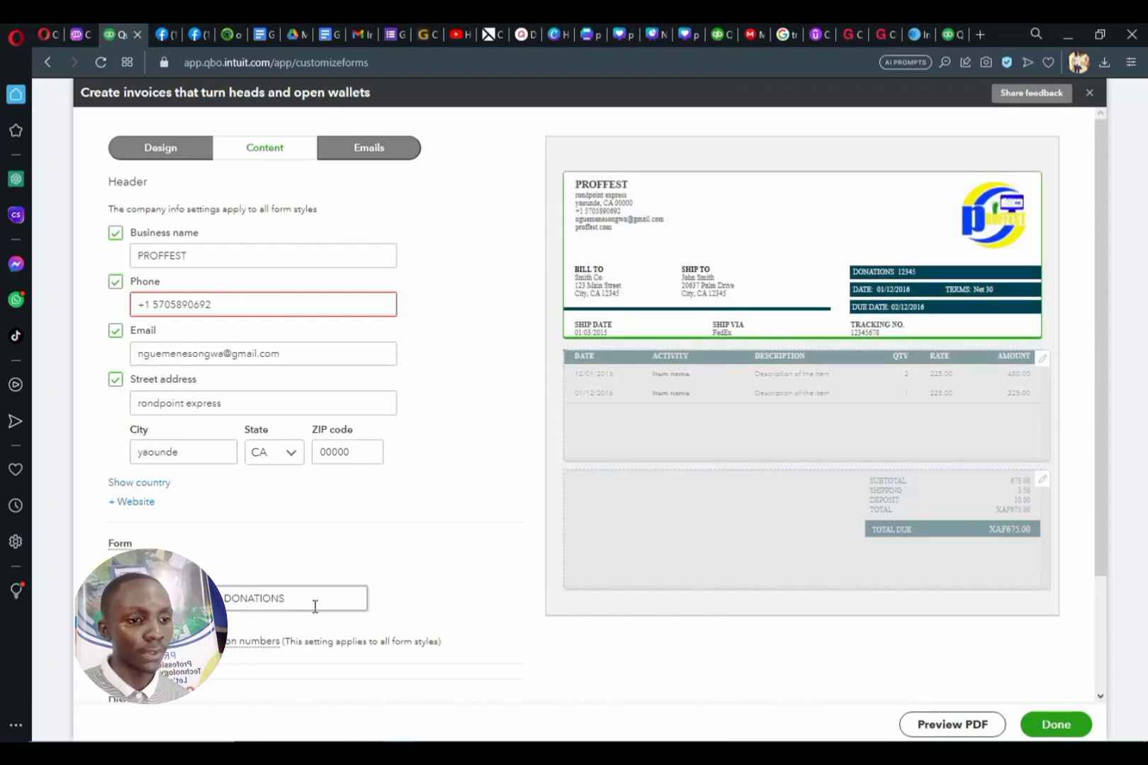
Read the explanation of custom transaction numbers, turn that option off, and turn it back on.
scroll(310, 581, "down", 2)
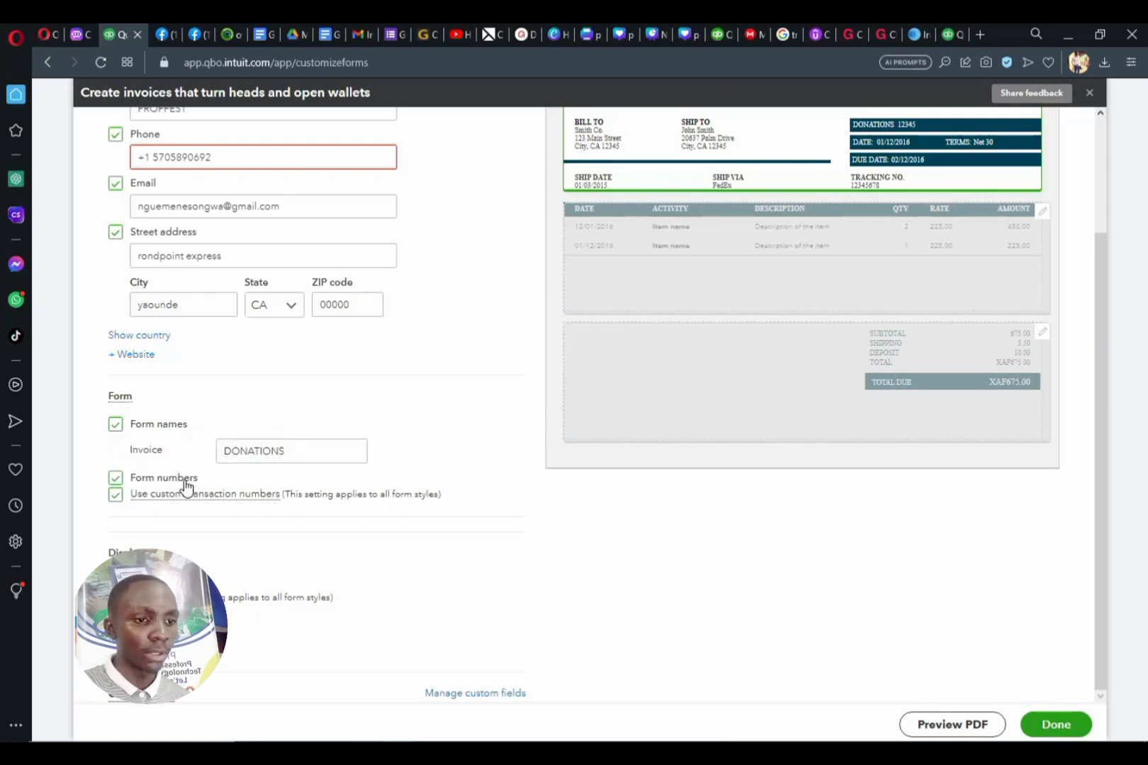
scroll(681, 402, "up", 3)
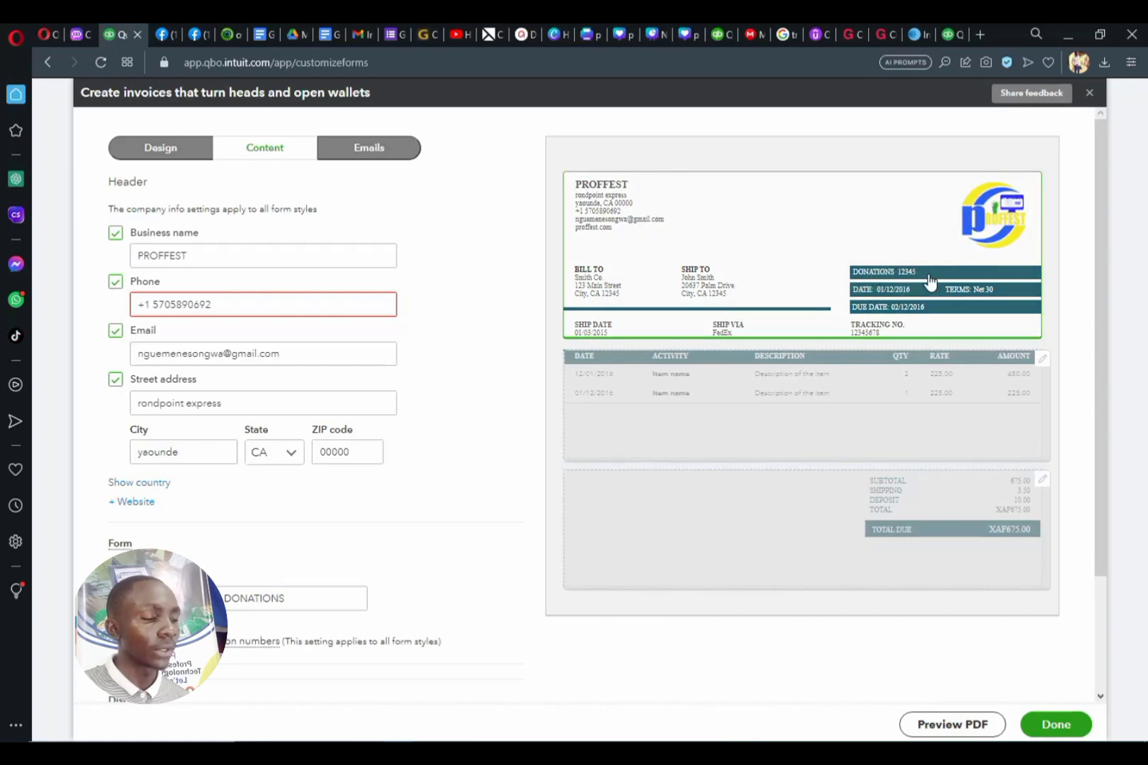
scroll(305, 528, "down", 3)
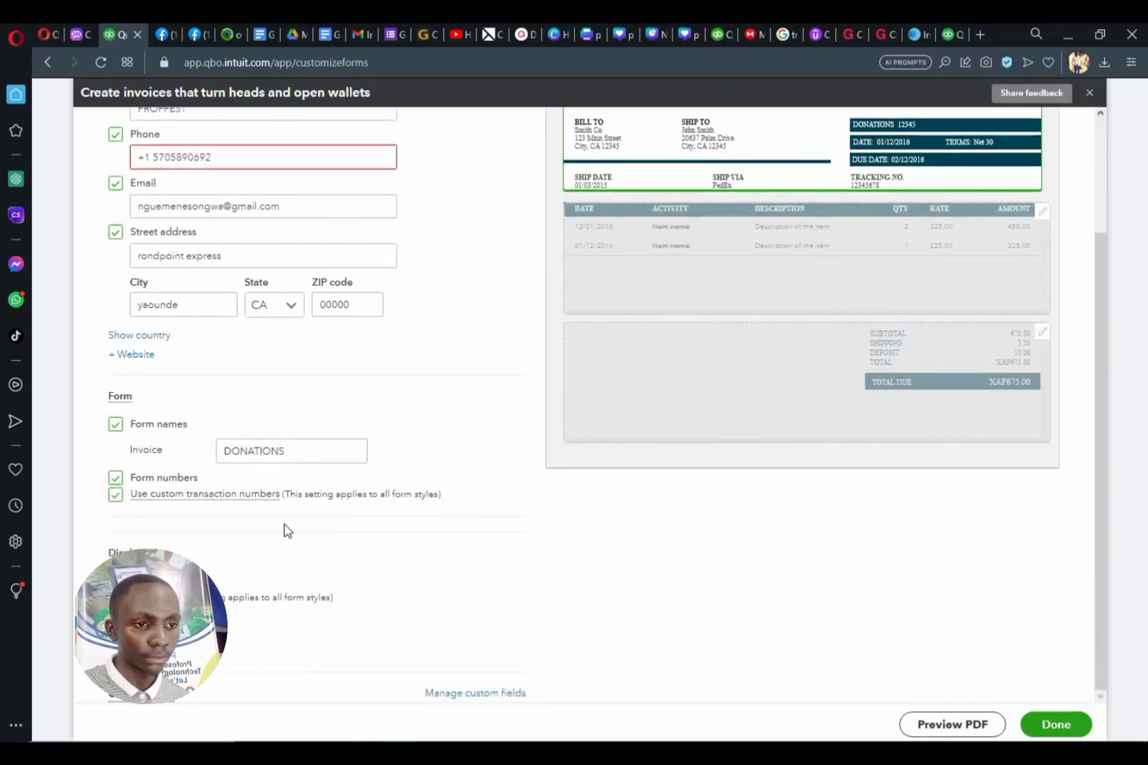
mouse_move(215, 496)
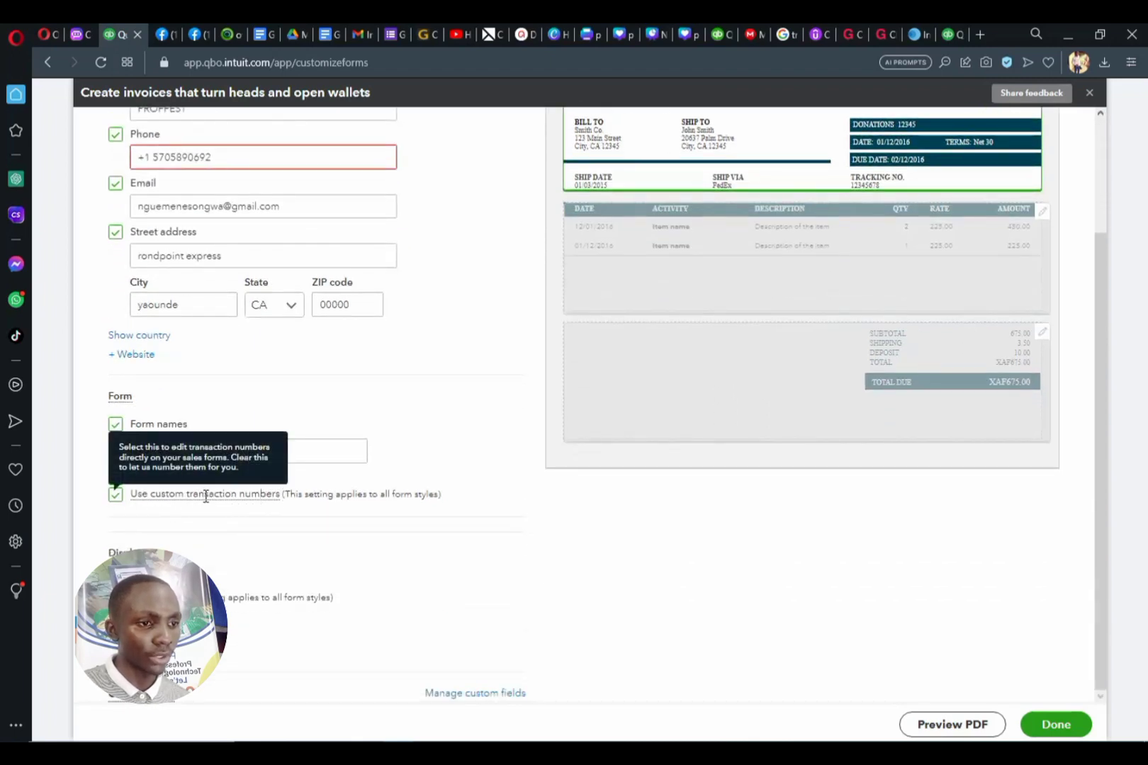
left_click(116, 495)
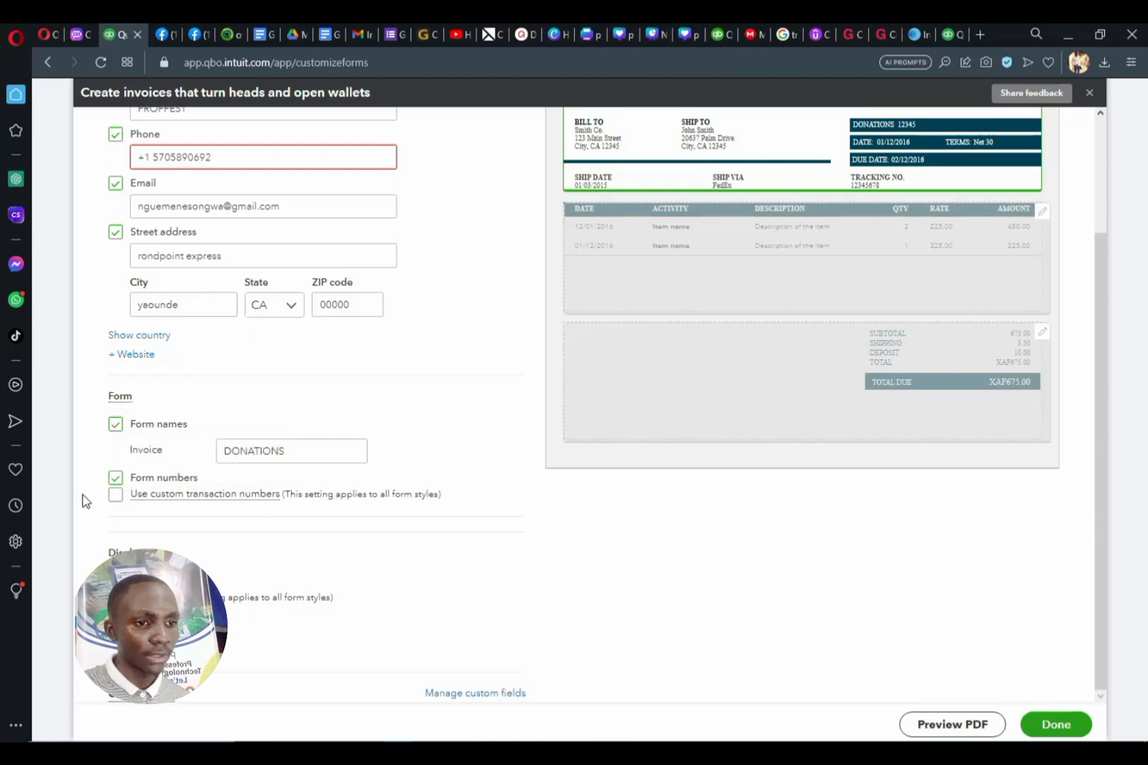
left_click(117, 496)
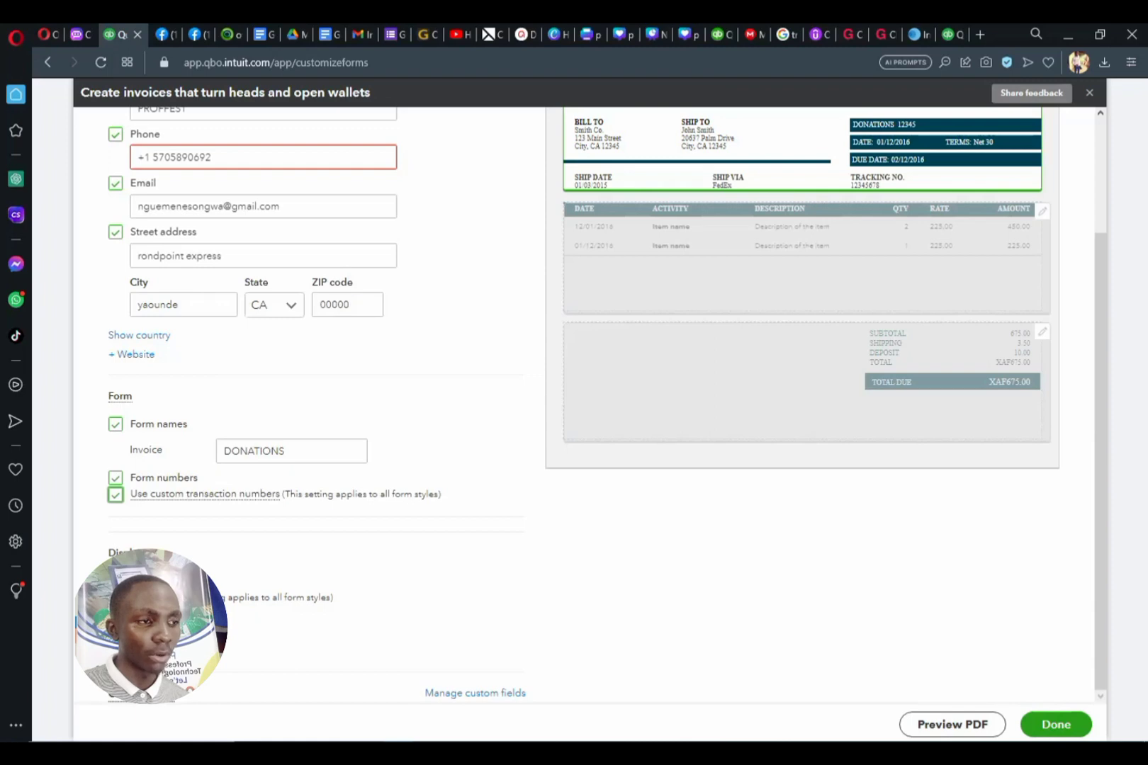
Check the invoice header preview without the due date, and show the due date again.
scroll(661, 415, "up", 3)
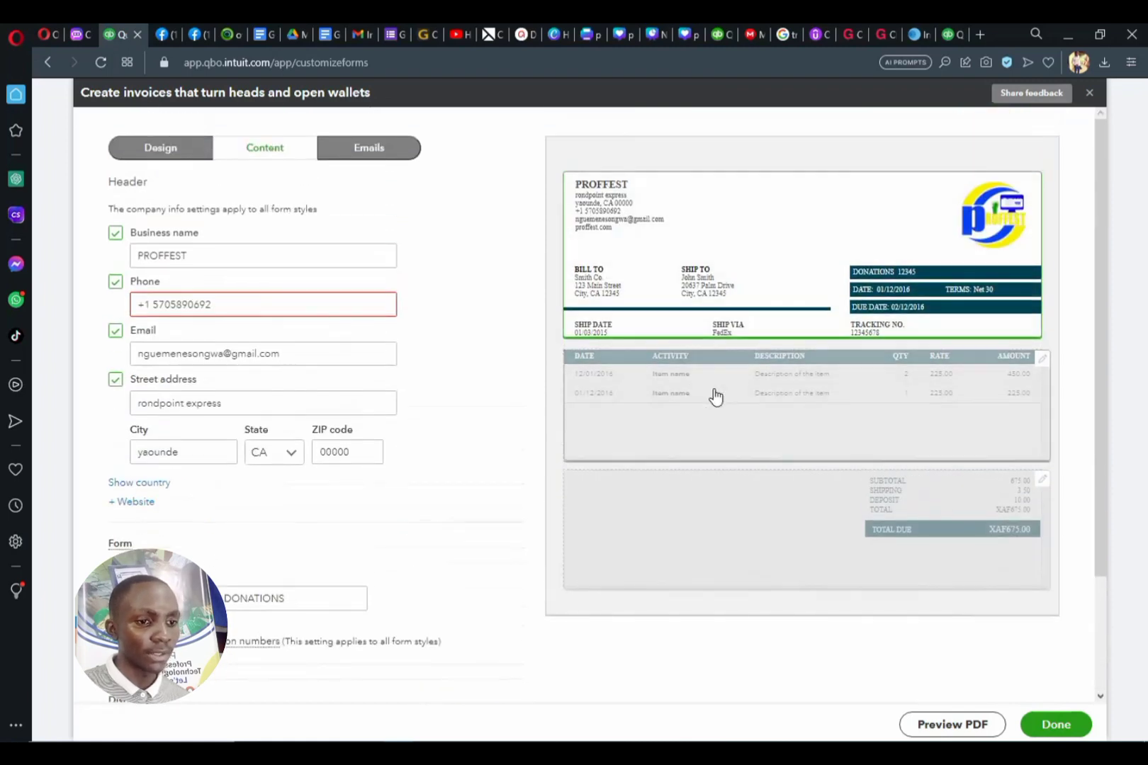
scroll(716, 397, "down", 2)
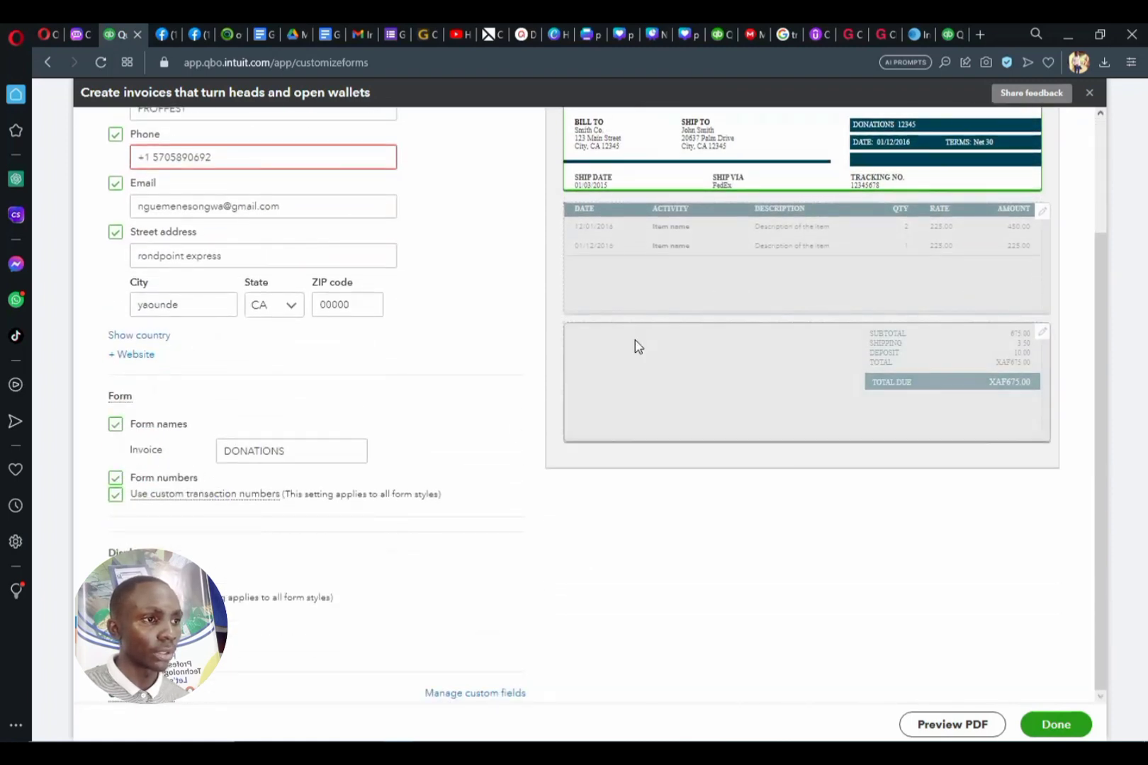
scroll(700, 218, "up", 2)
scroll(688, 281, "down", 2)
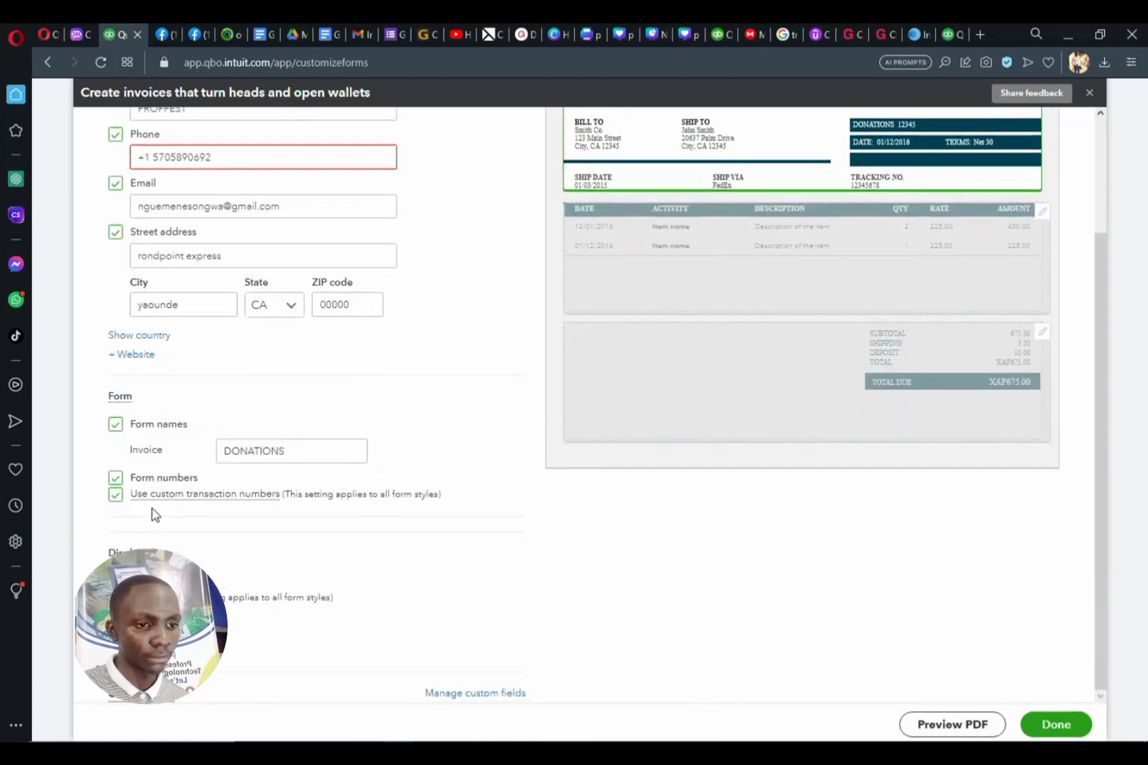
left_click(115, 631)
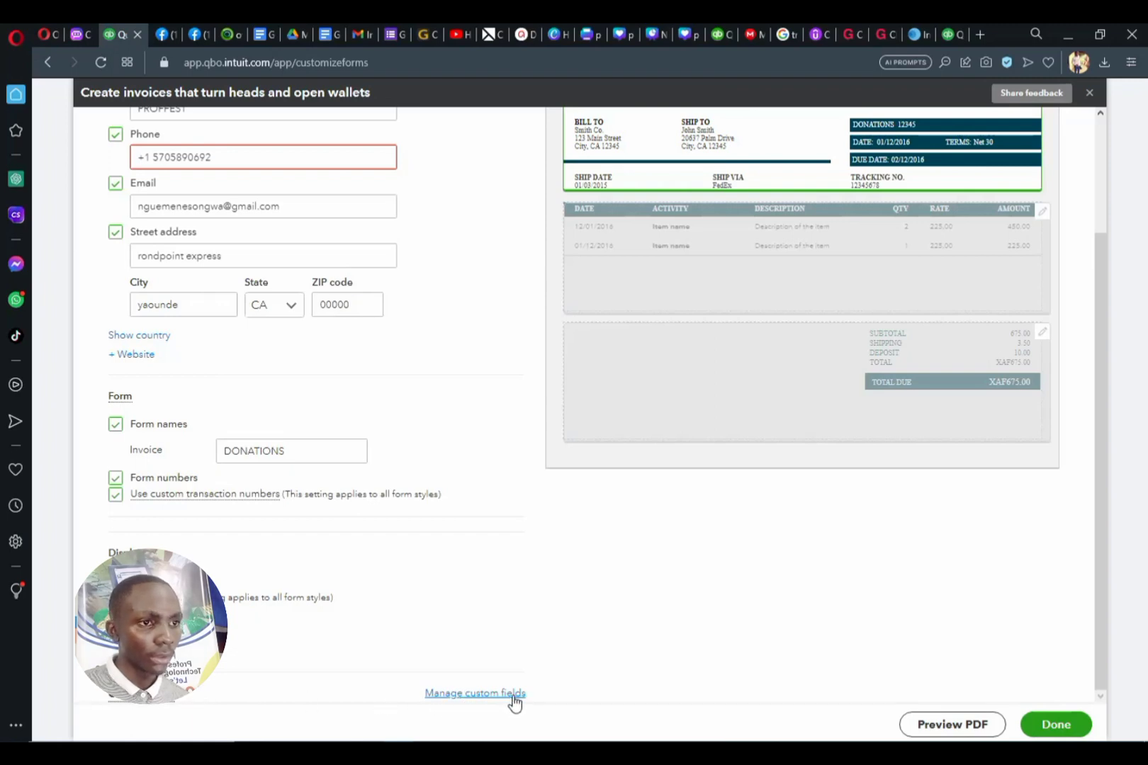
Open the invoice's email settings to look at how it appears in emails and at the standard message.
scroll(230, 371, "up", 3)
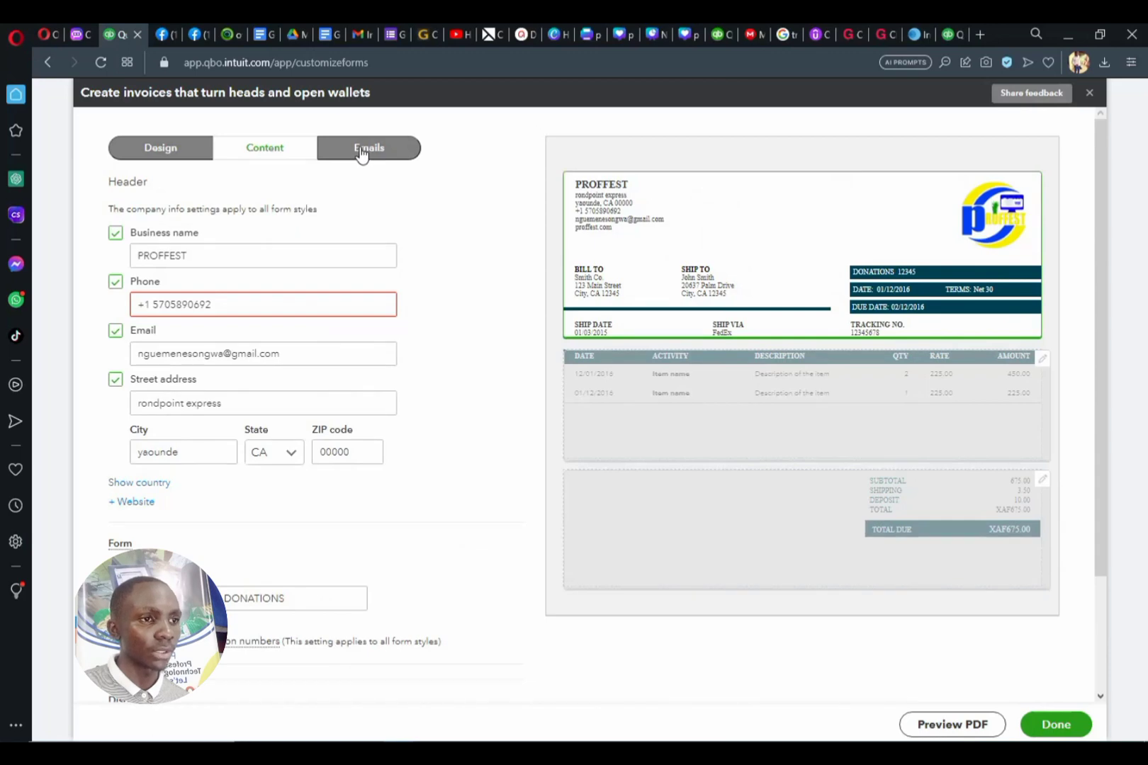
left_click(362, 155)
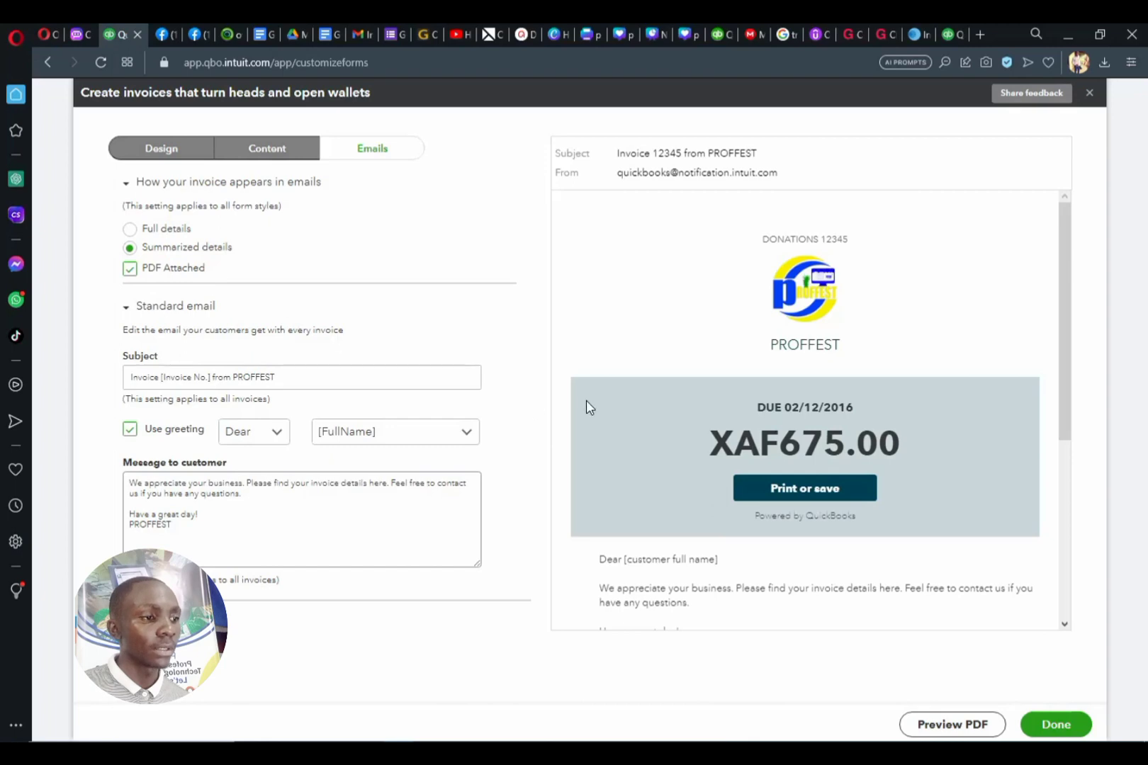
Look through the invoice email preview from the subject line down to the company contact details and footer.
scroll(737, 343, "down", 5)
scroll(737, 344, "up", 5)
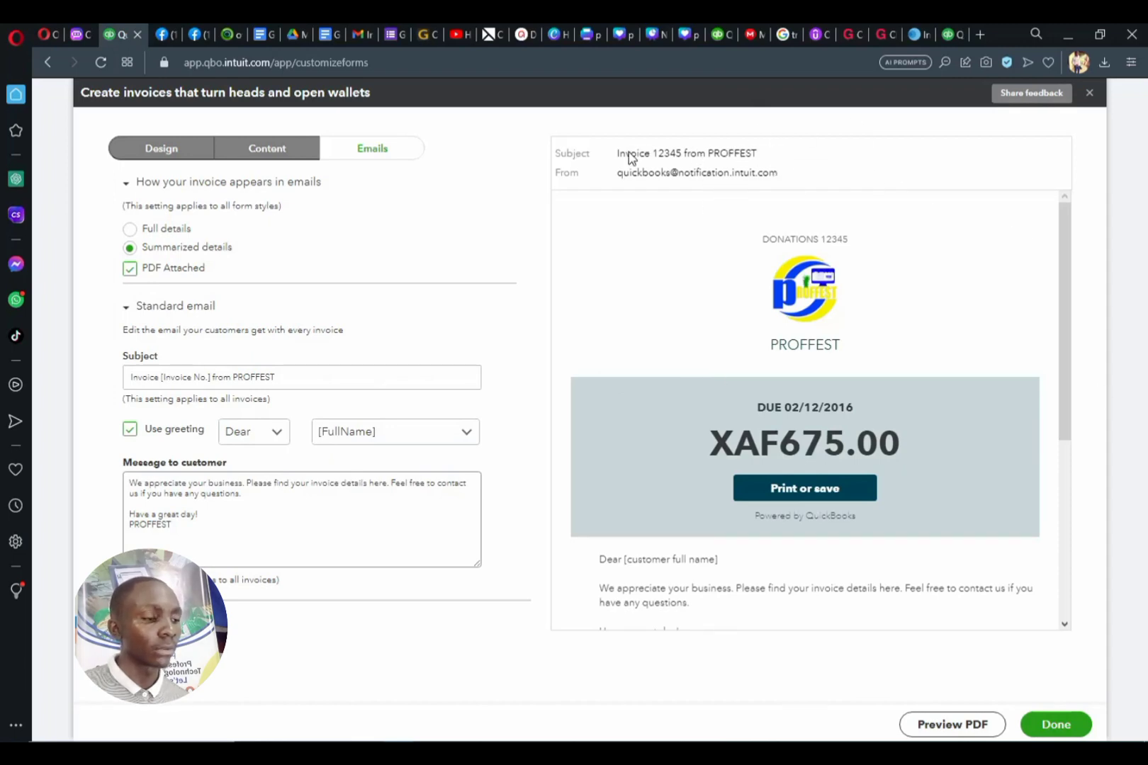
scroll(781, 303, "down", 5)
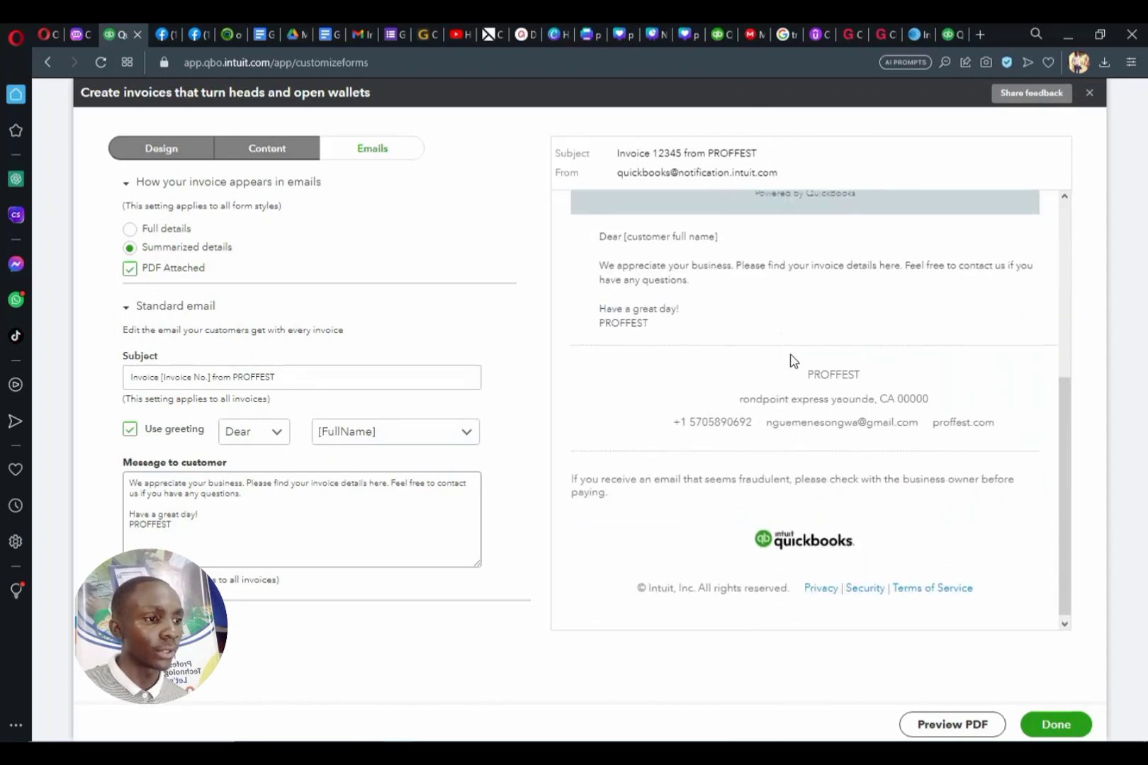
scroll(789, 362, "up", 5)
scroll(789, 351, "down", 2)
scroll(791, 352, "up", 2)
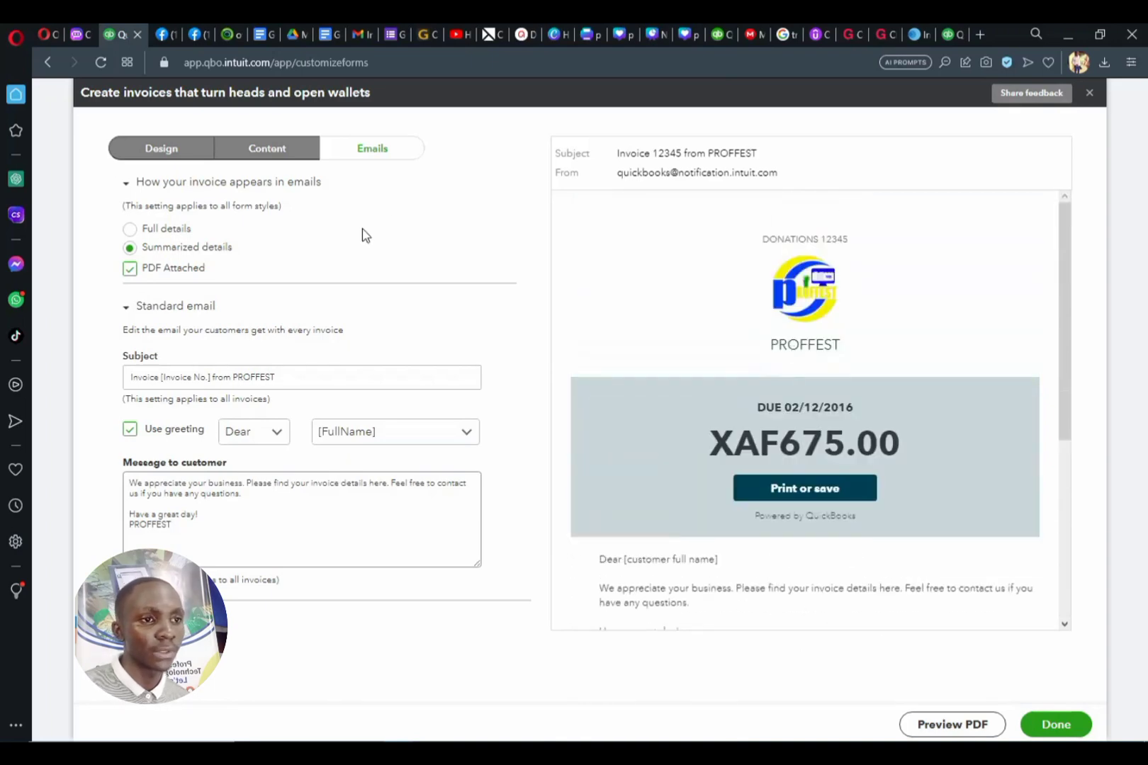
Compare the Full details and Summarized details versions of the invoice email, ending on Summarized details.
left_click(130, 230)
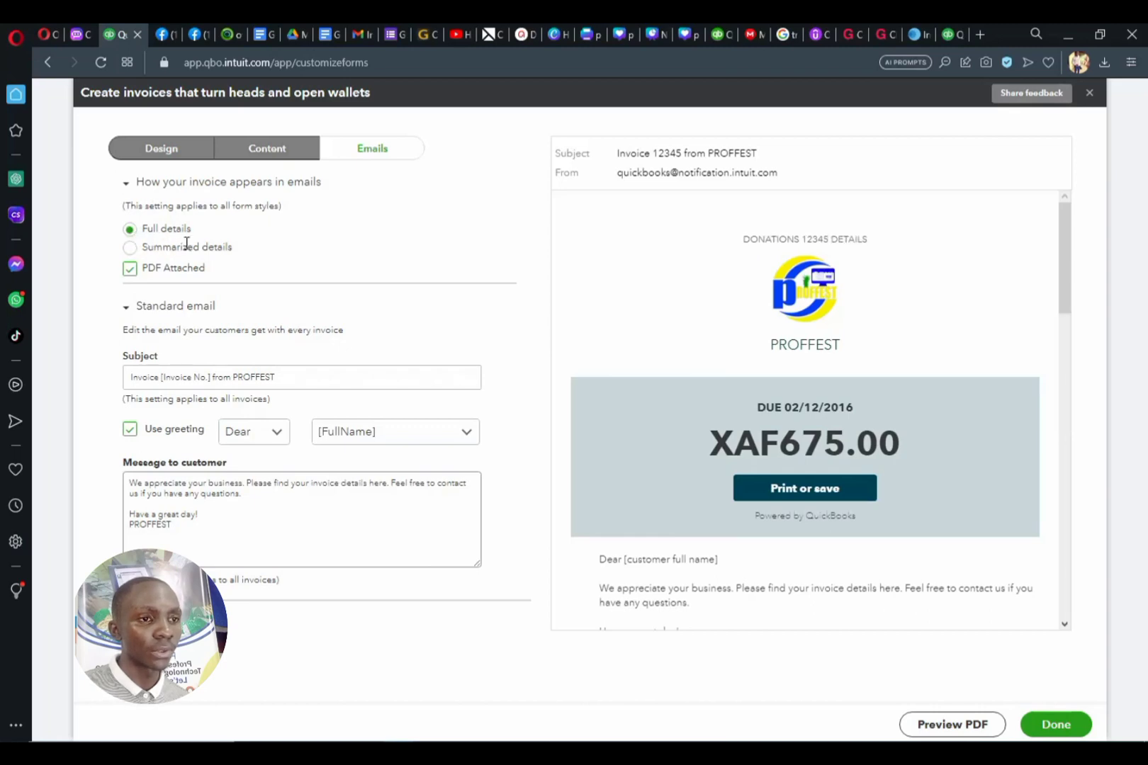
left_click(129, 248)
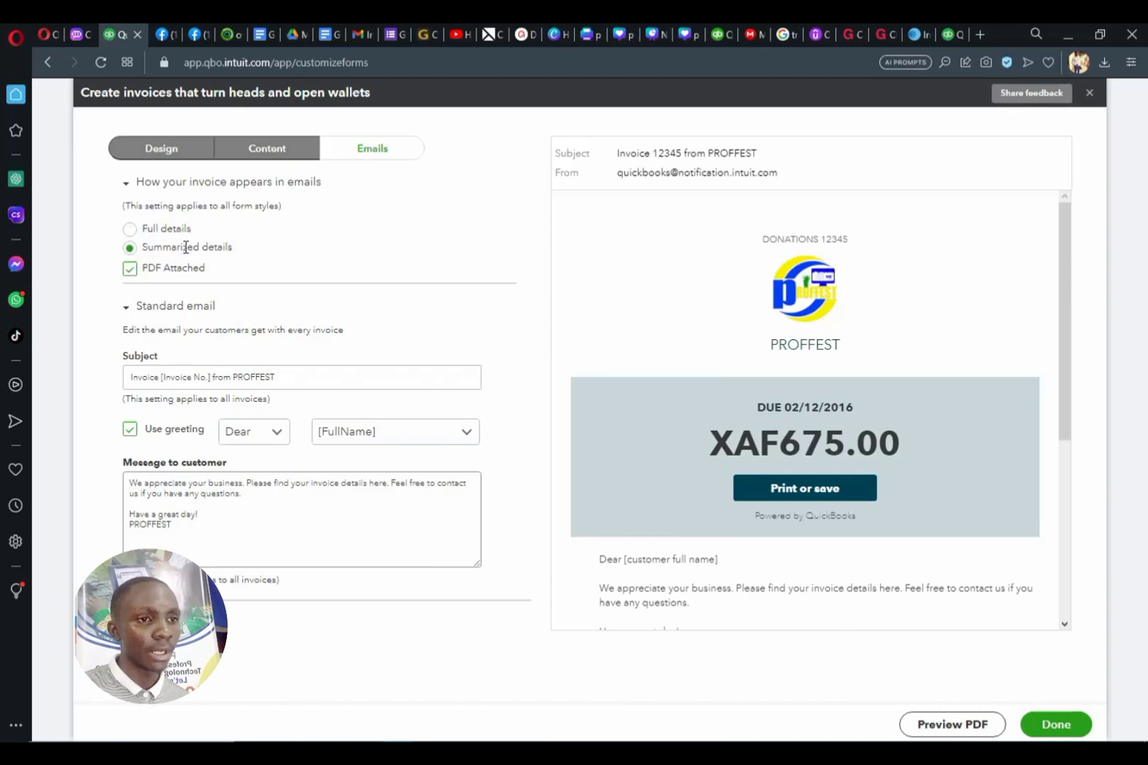
left_click(129, 229)
left_click(130, 247)
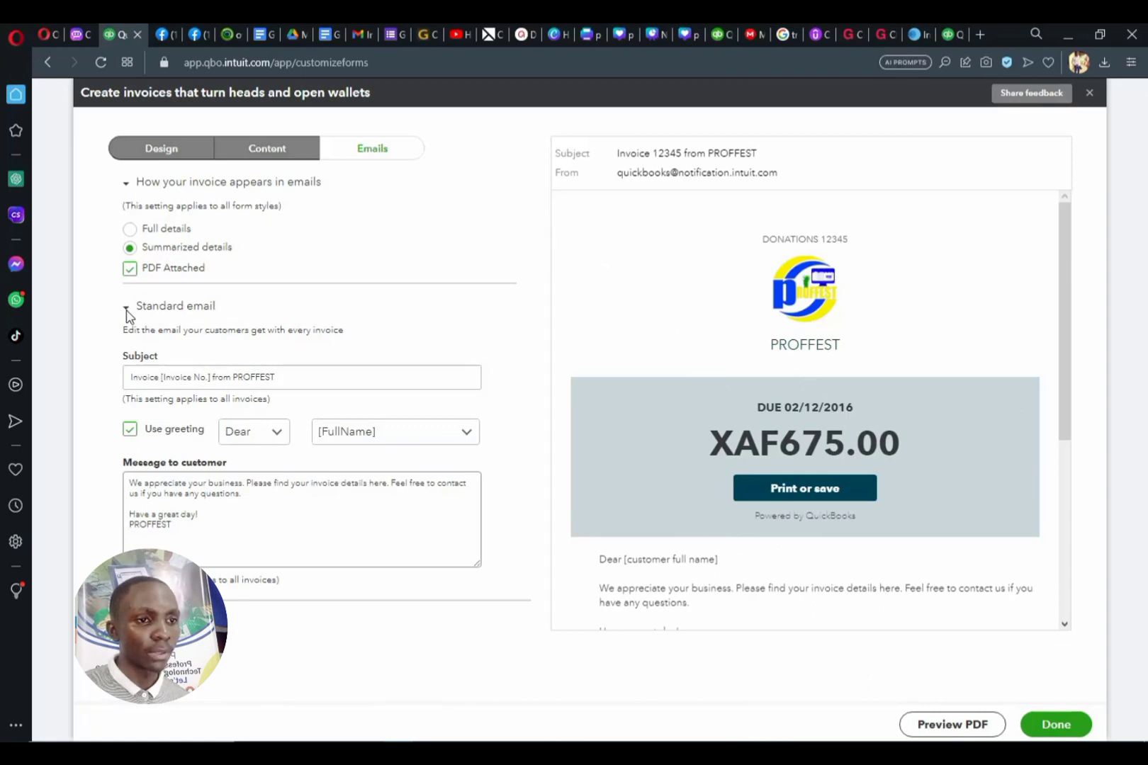
Examine the subject line wording of the standard invoice email.
left_click_drag(292, 379, 141, 379)
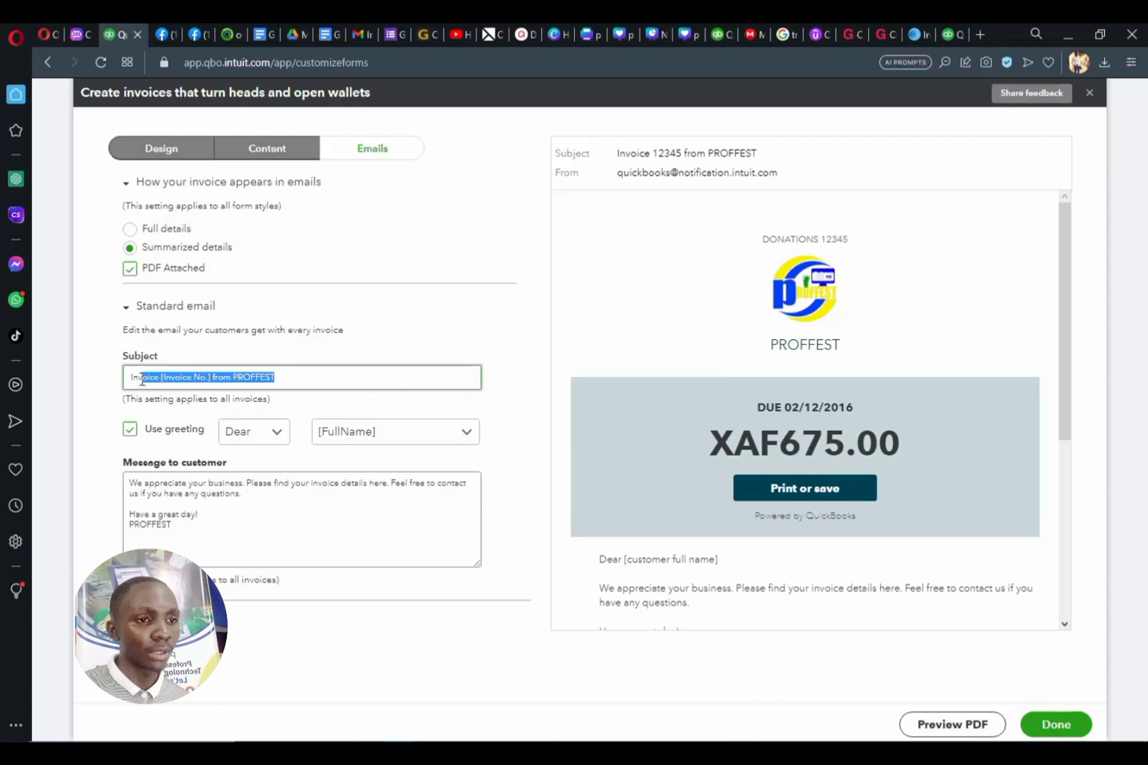
left_click(292, 379)
left_click_drag(292, 379, 118, 379)
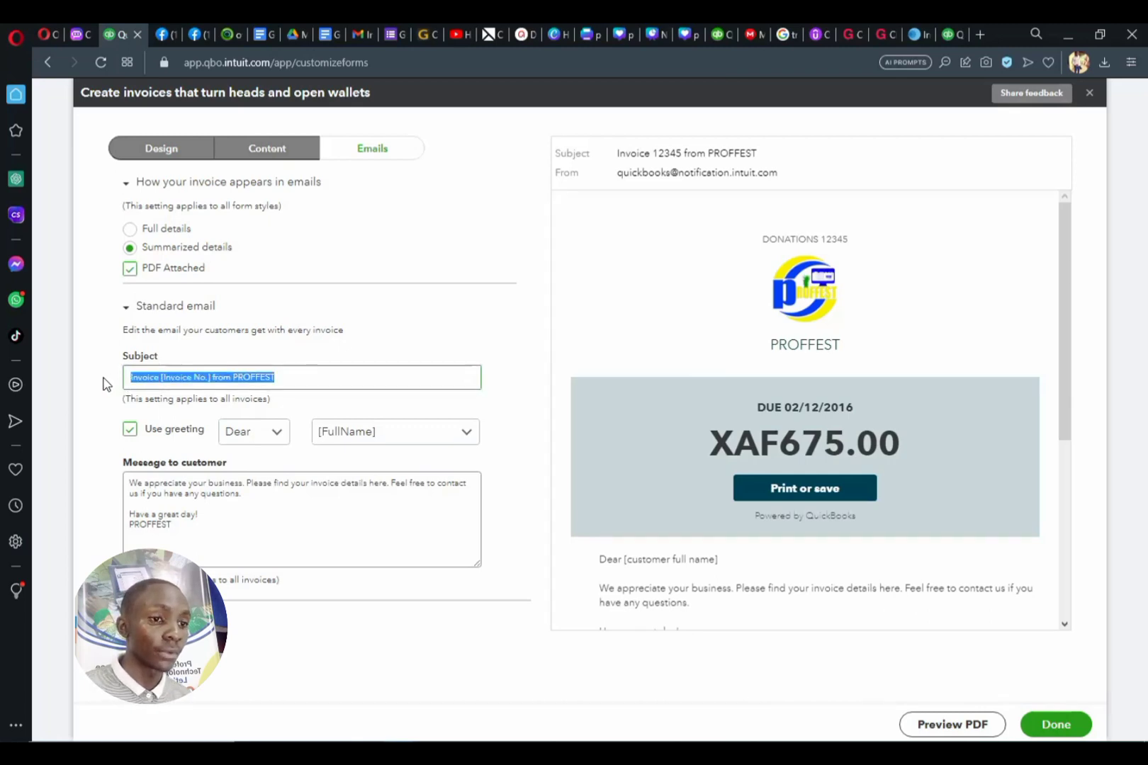
left_click(305, 375)
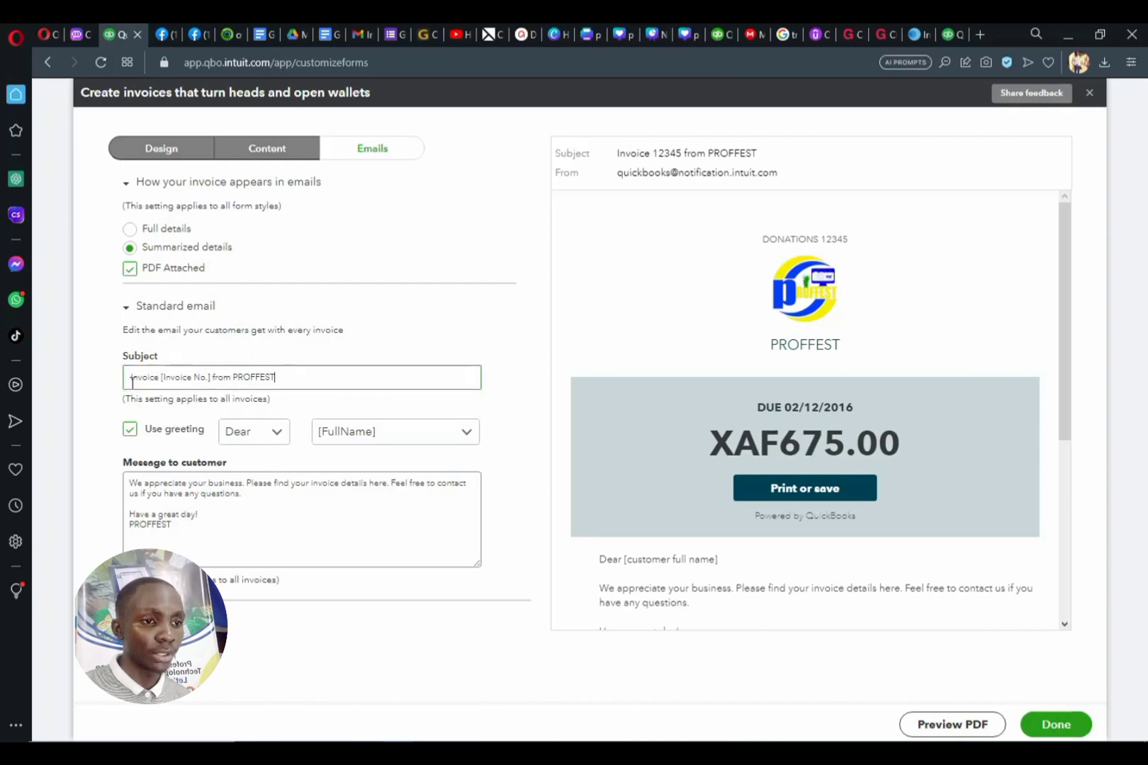
left_click_drag(131, 383, 323, 381)
left_click(286, 380)
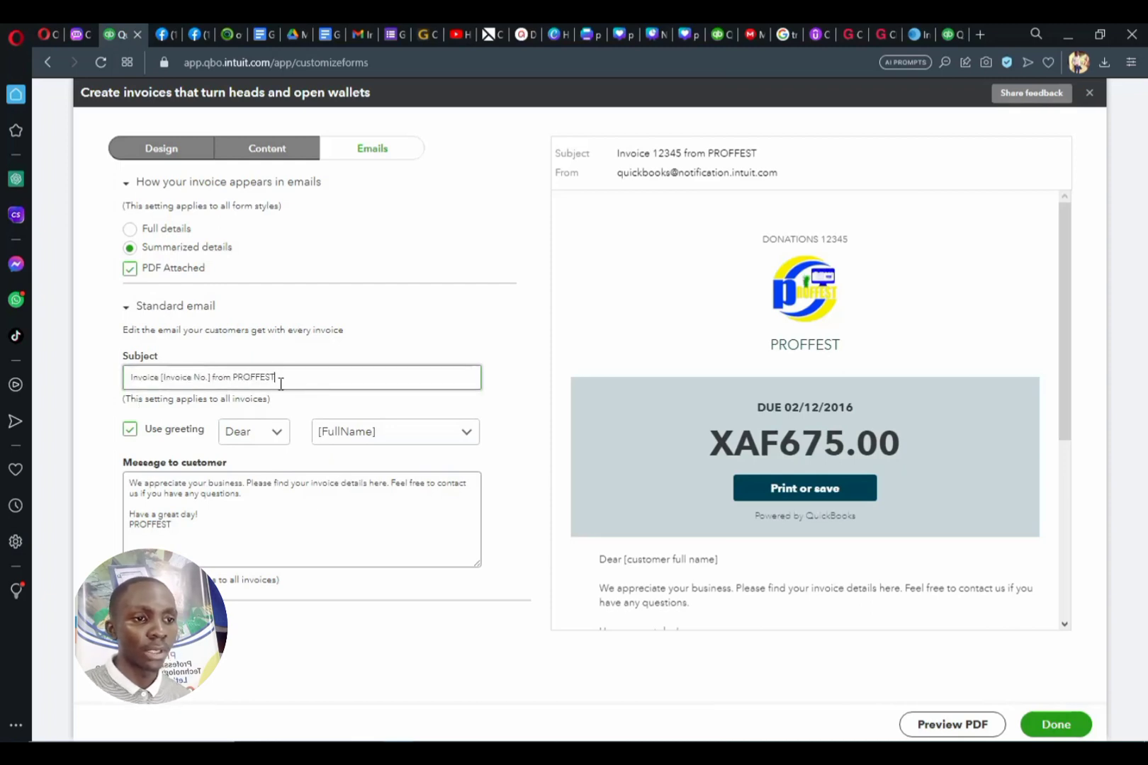
Check the salutation and customer name format options for the standard email's greeting.
left_click(273, 439)
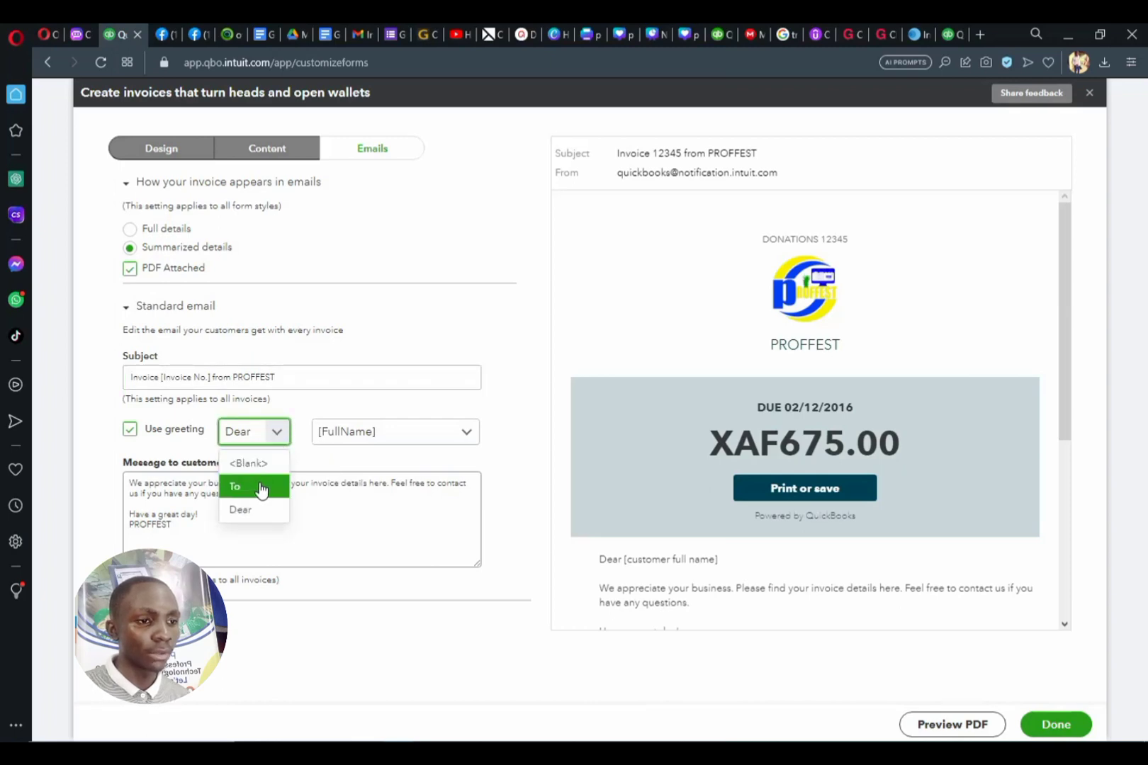
left_click(274, 433)
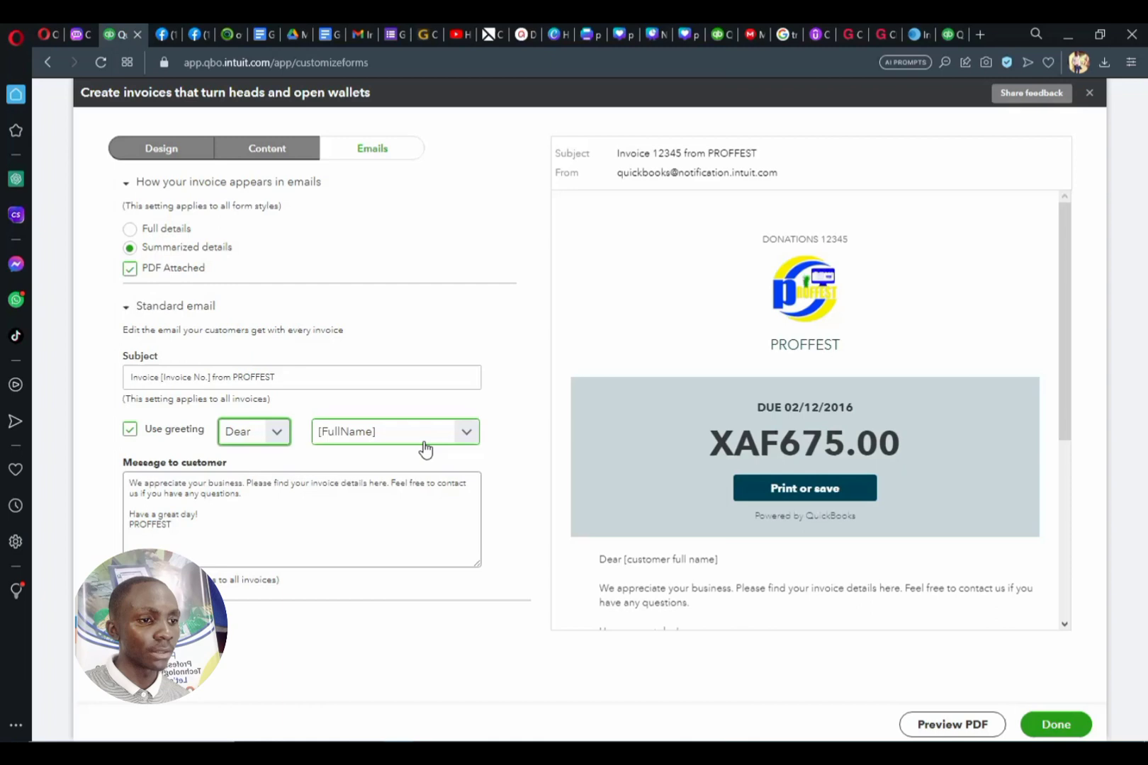
left_click(468, 433)
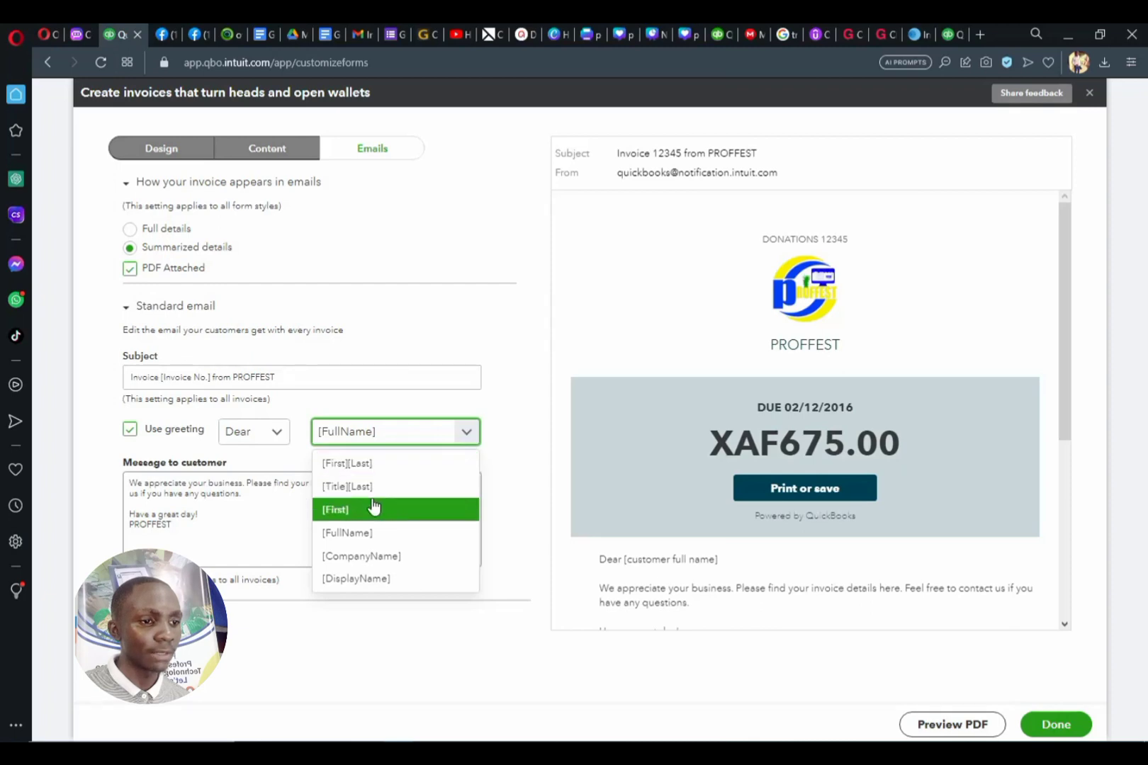
left_click(265, 466)
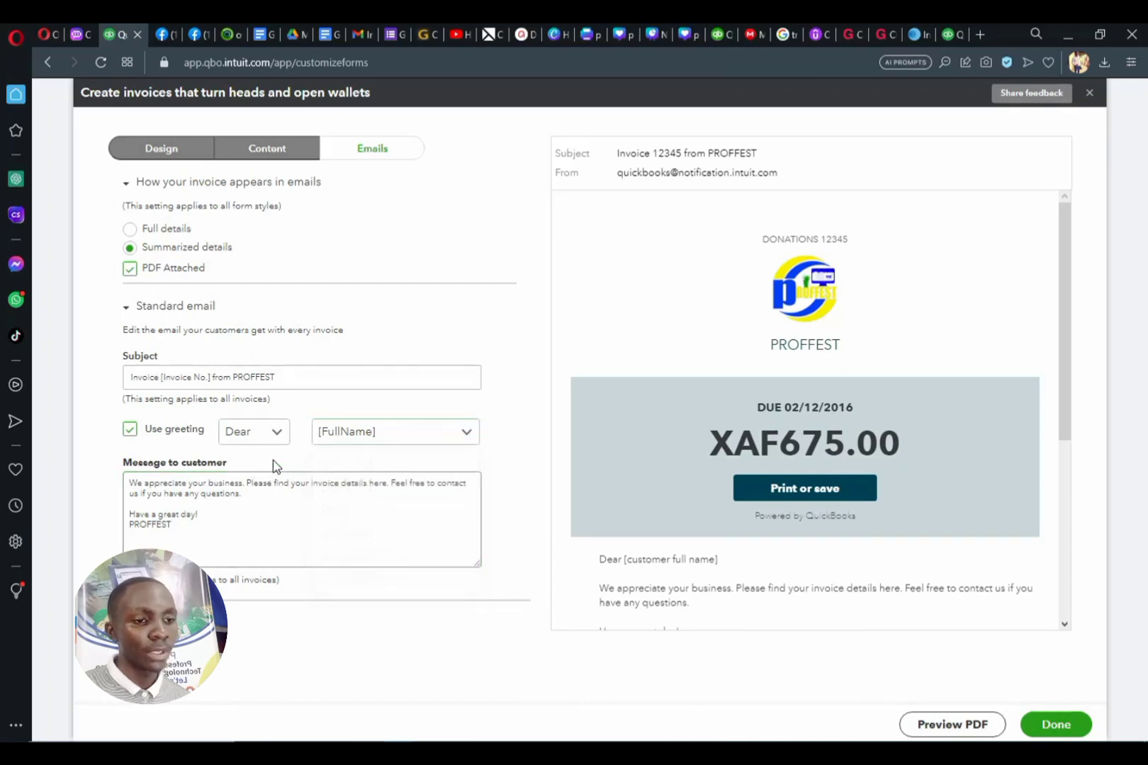
Read the standard email's message to the customer and compare it with the message in the email preview.
left_click(258, 526)
left_click_drag(236, 557, 212, 512)
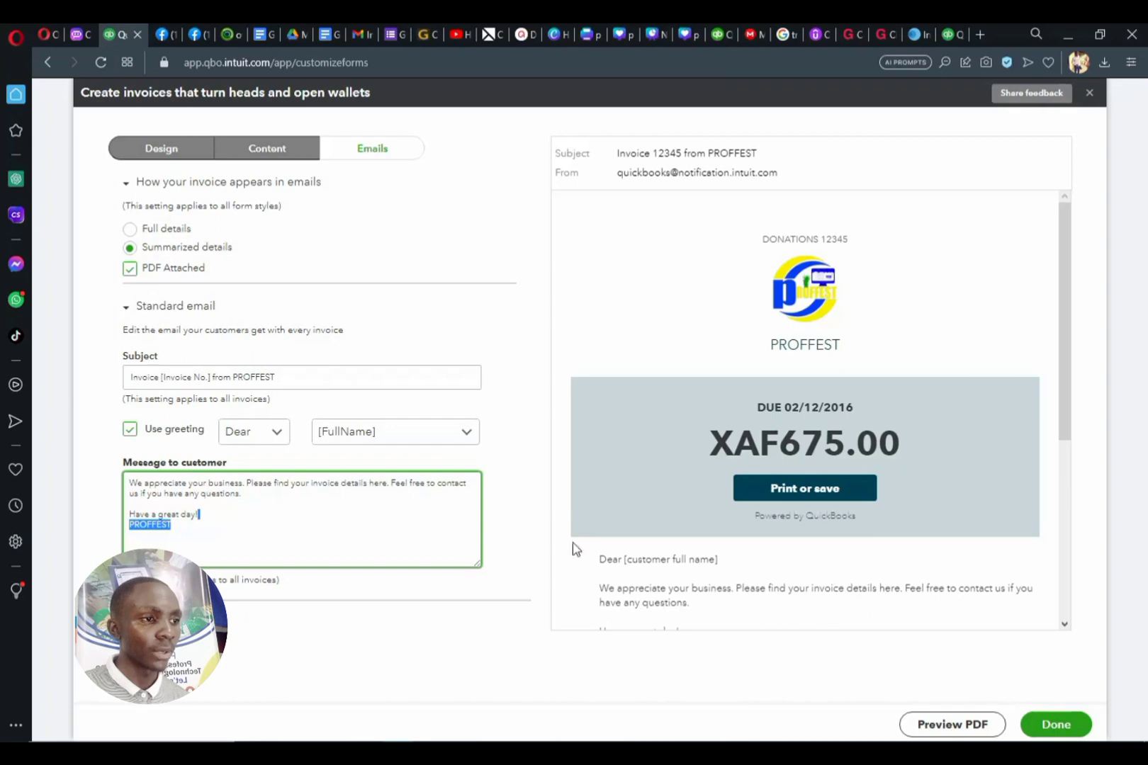
scroll(751, 338, "down", 5)
scroll(750, 339, "up", 3)
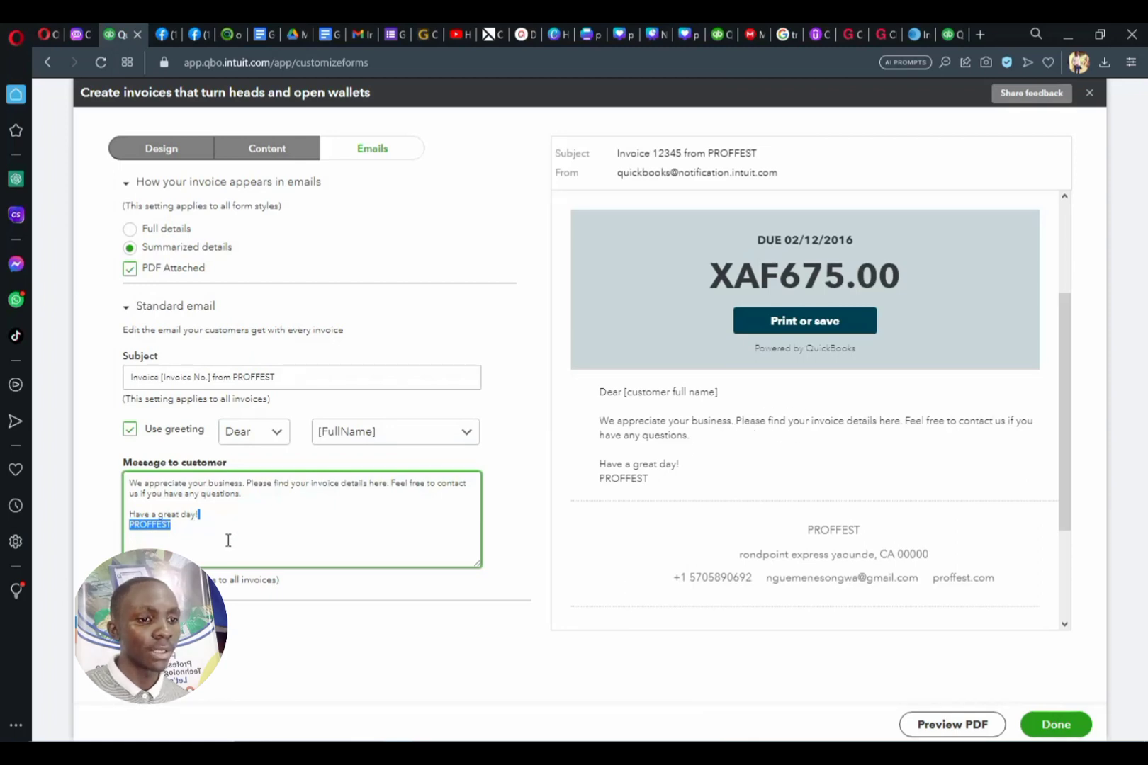
left_click(224, 518)
left_click_drag(195, 524, 125, 483)
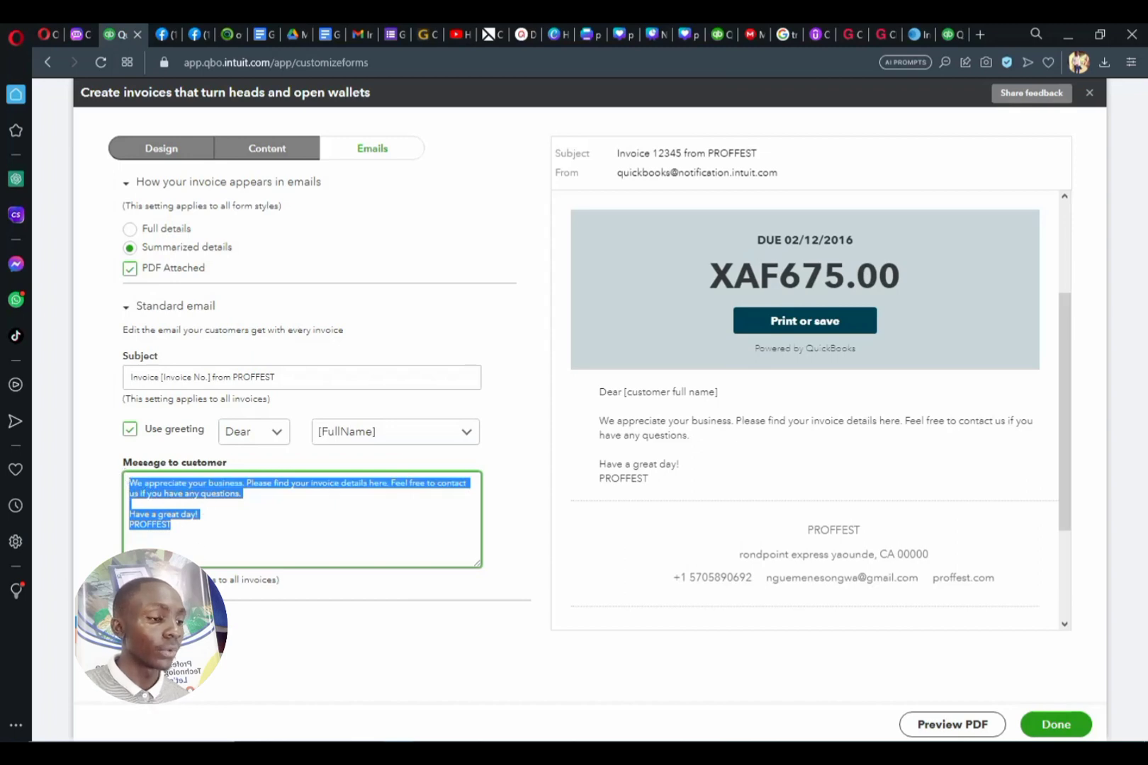
scroll(717, 404, "up", 3)
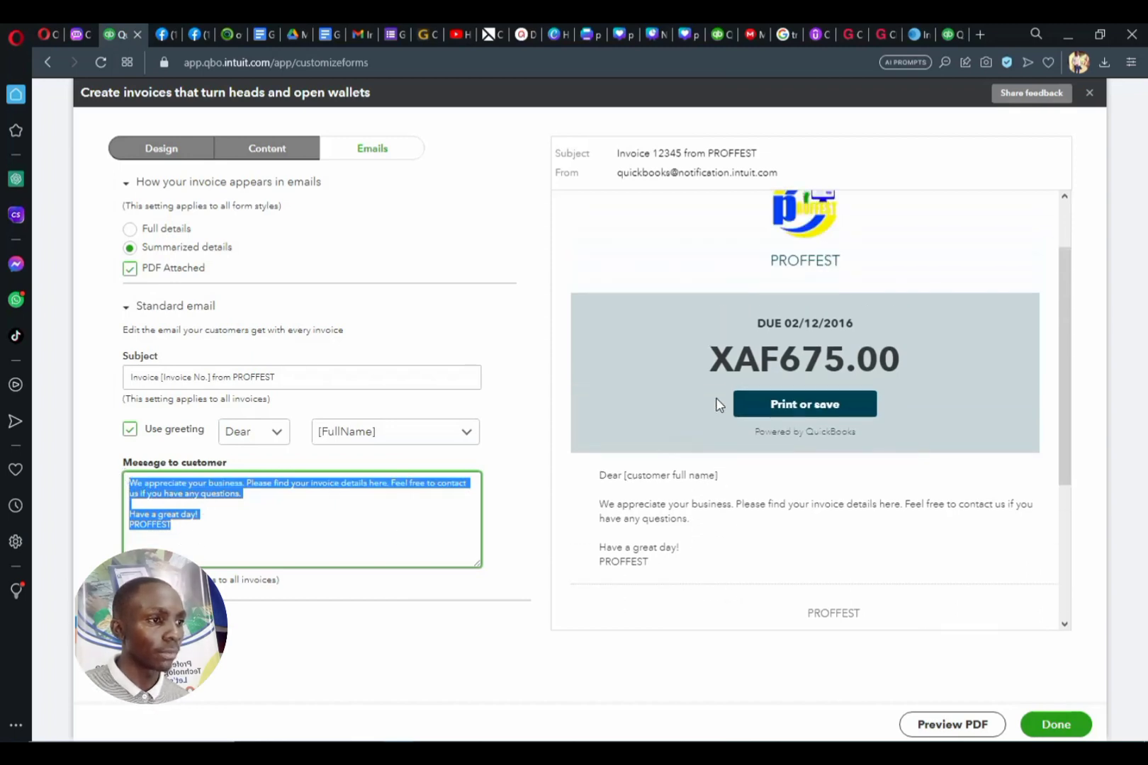
scroll(623, 510, "down", 5)
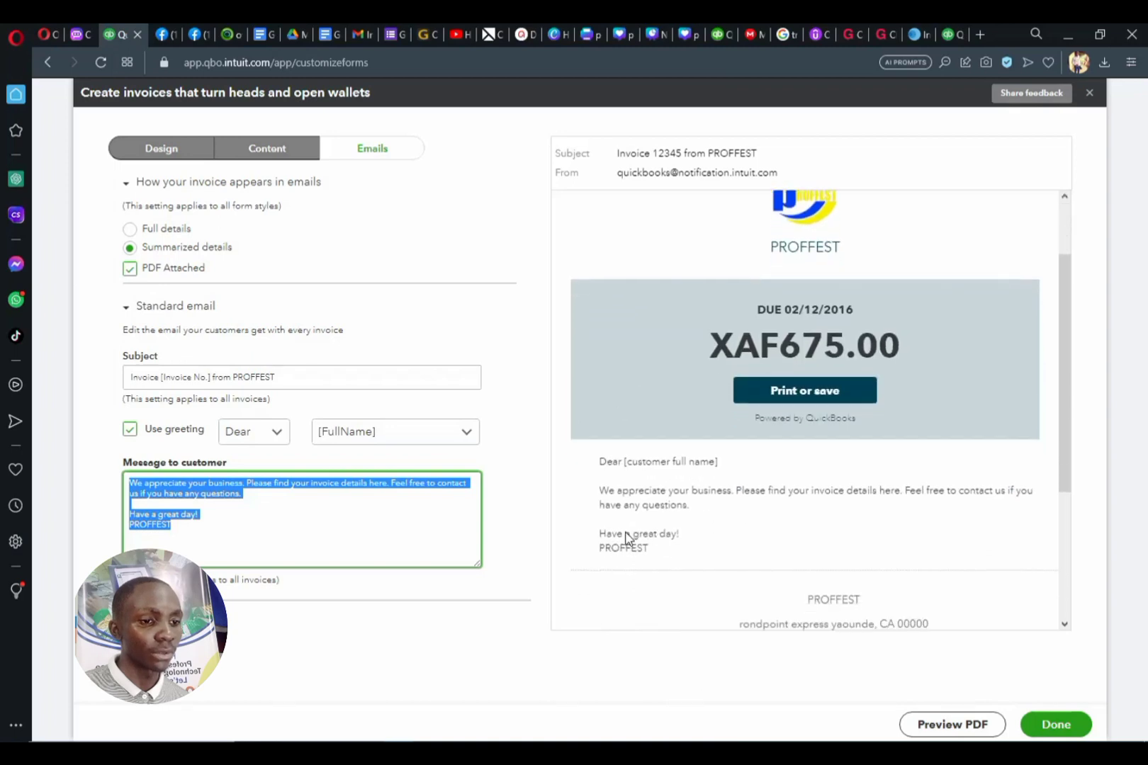
Review the reminder email's message to the customer, and save the finished custom invoice template.
left_click(177, 623)
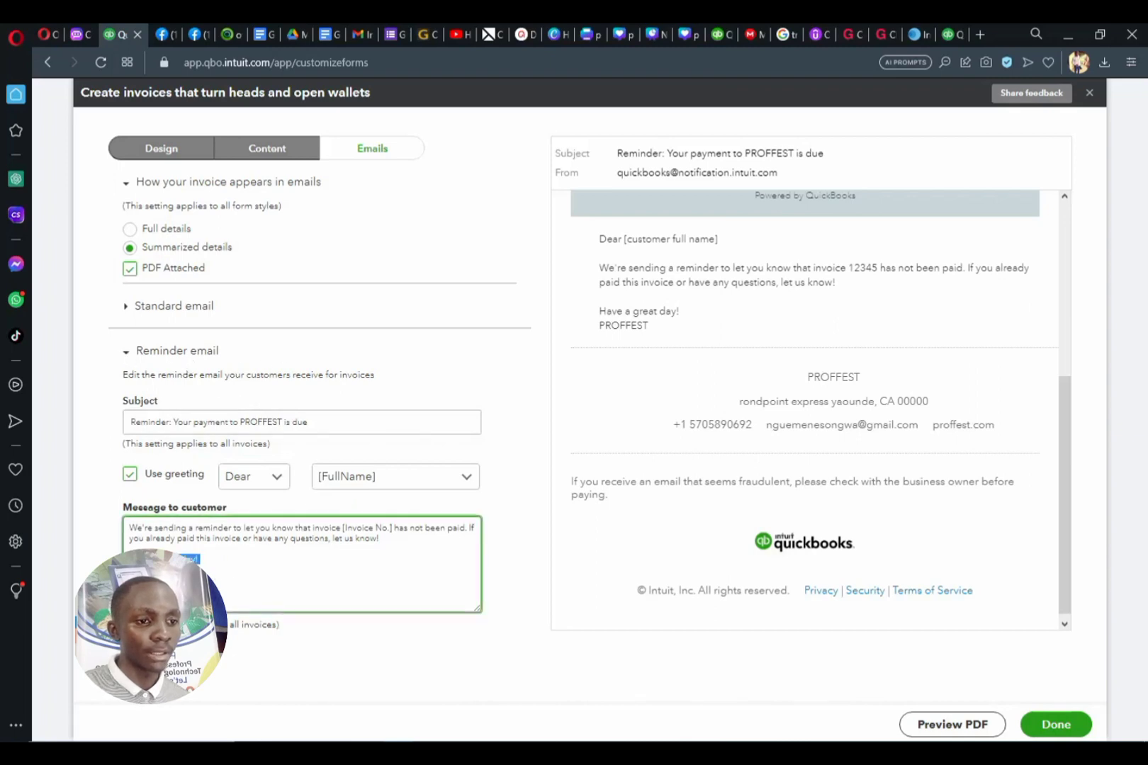
mouse_move(206, 570)
left_mouse_down()
mouse_move(109, 522)
mouse_move(201, 569)
left_mouse_up()
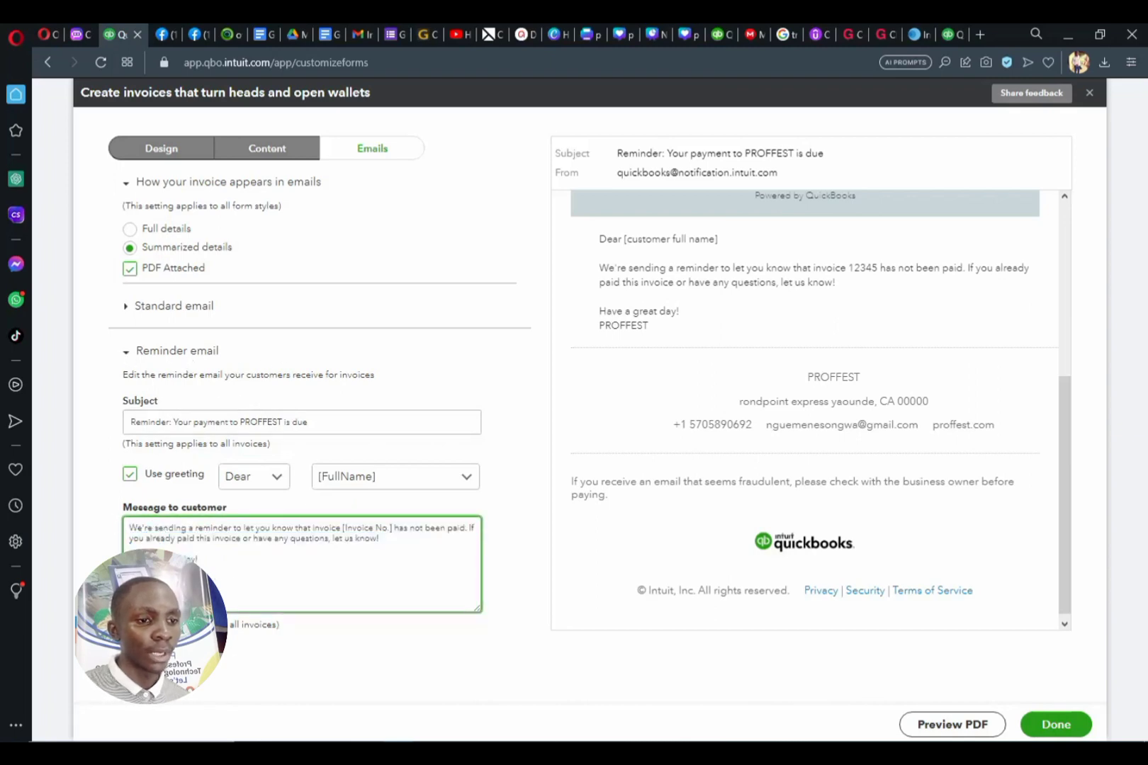
key("ctrl+a")
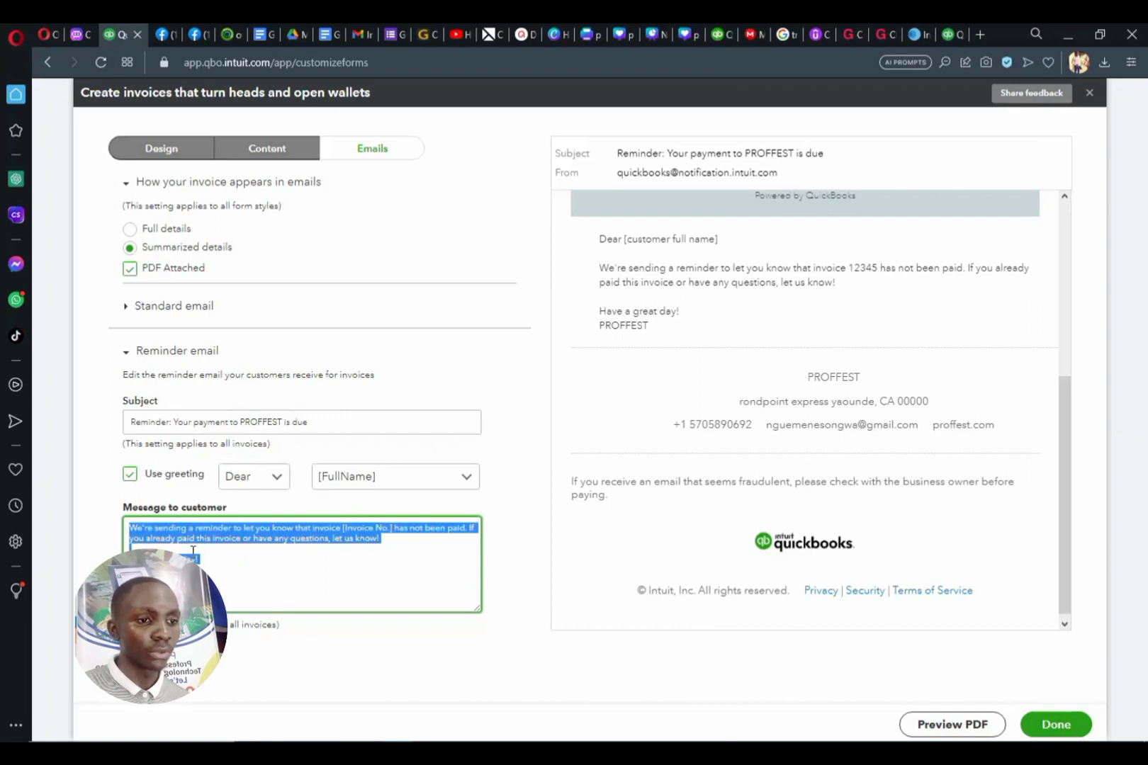
left_click(214, 560)
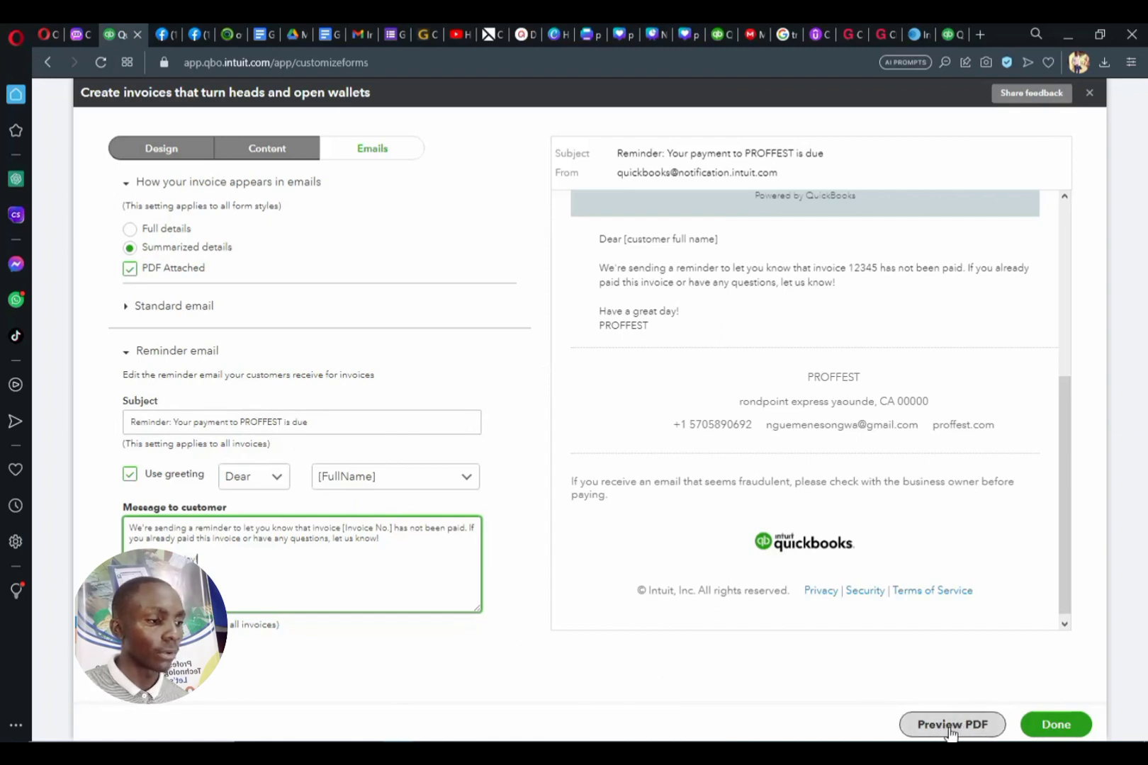
left_click(1066, 727)
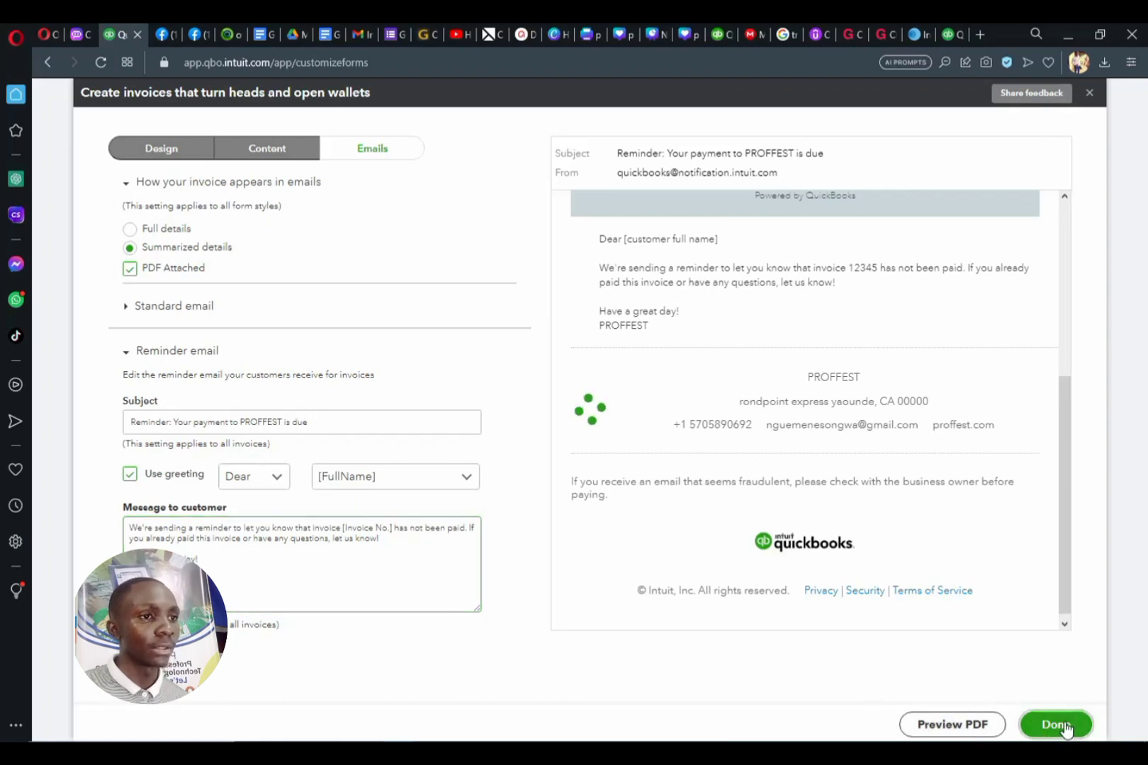
left_click(522, 290)
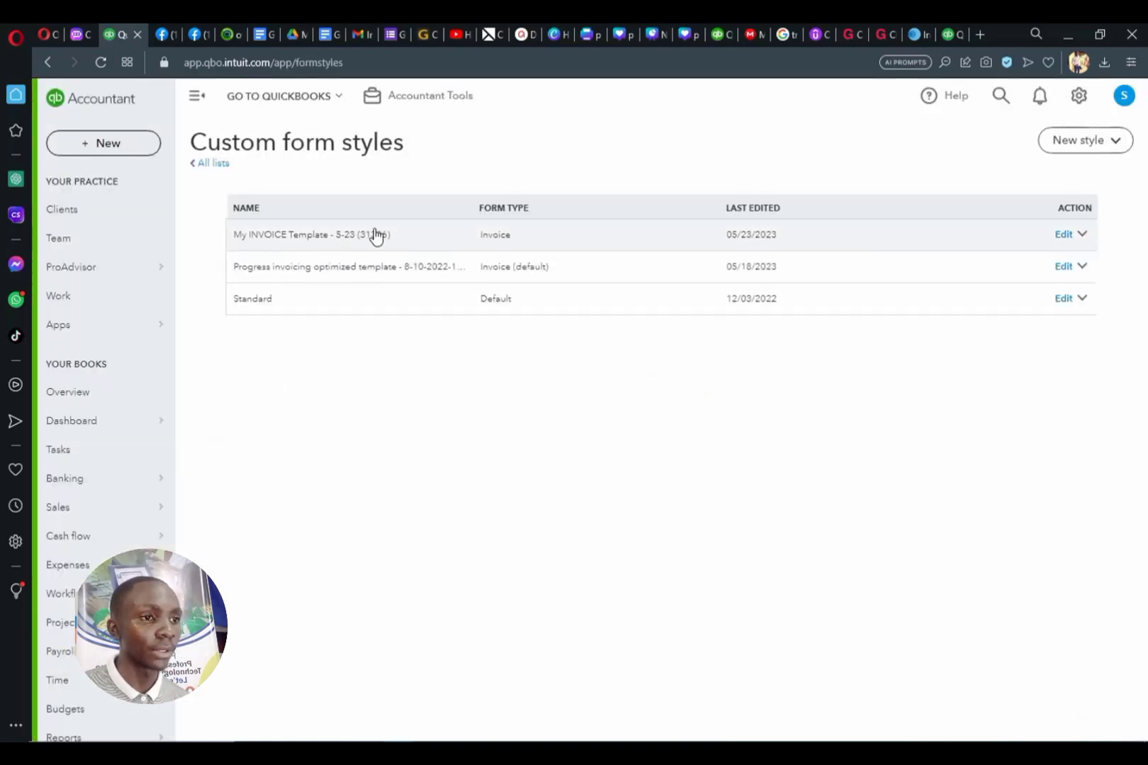
Reopen the My INVOICE Template style, replace "My INVOICE" in its name with "DONATION", and save it.
left_click(330, 238)
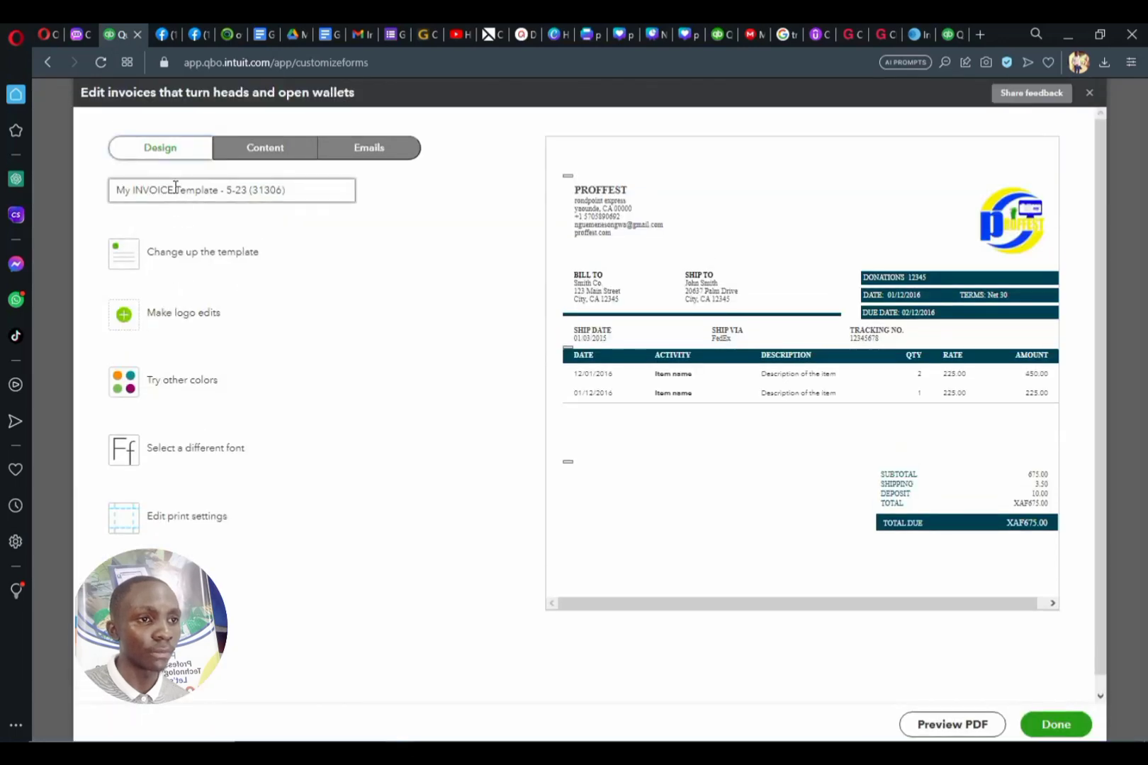
left_click_drag(176, 191, 71, 197)
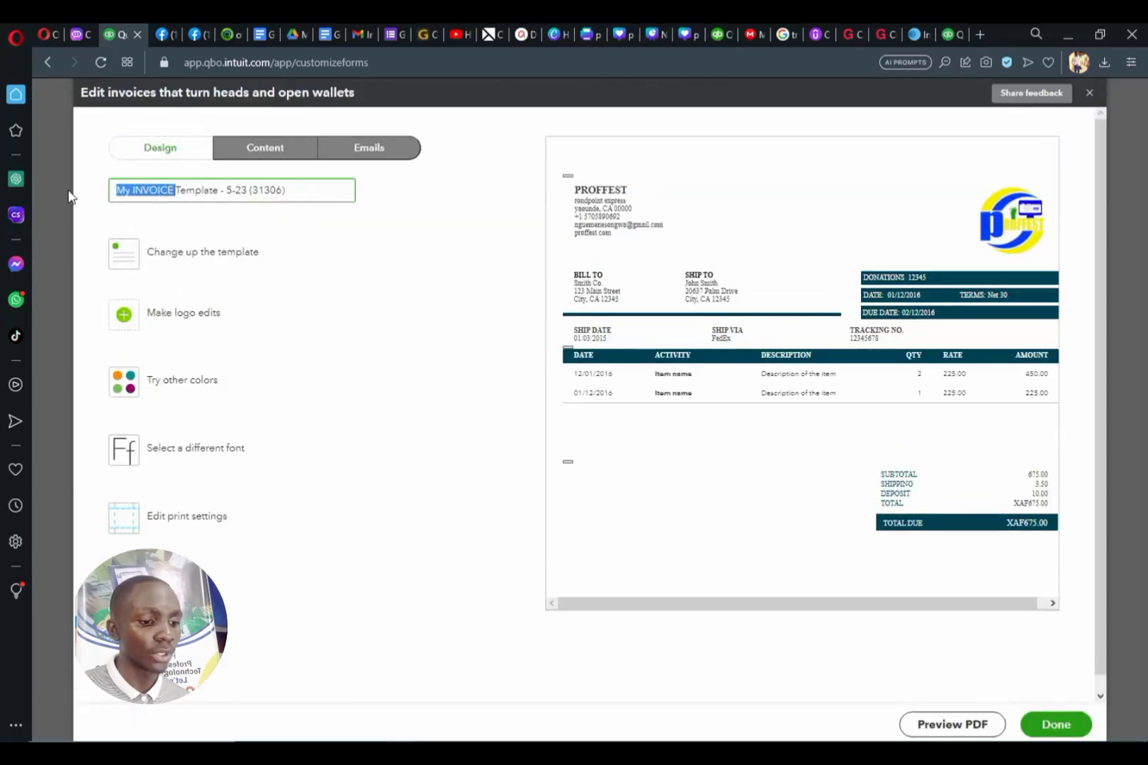
type("DONA")
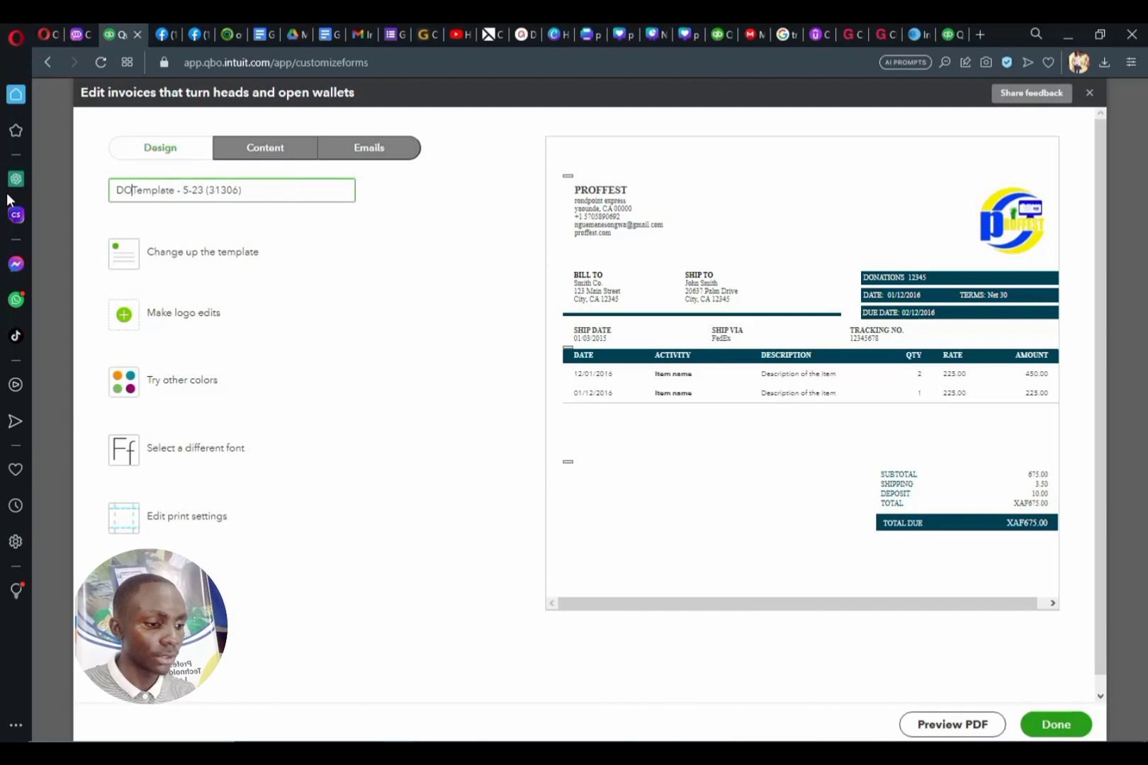
type("TION")
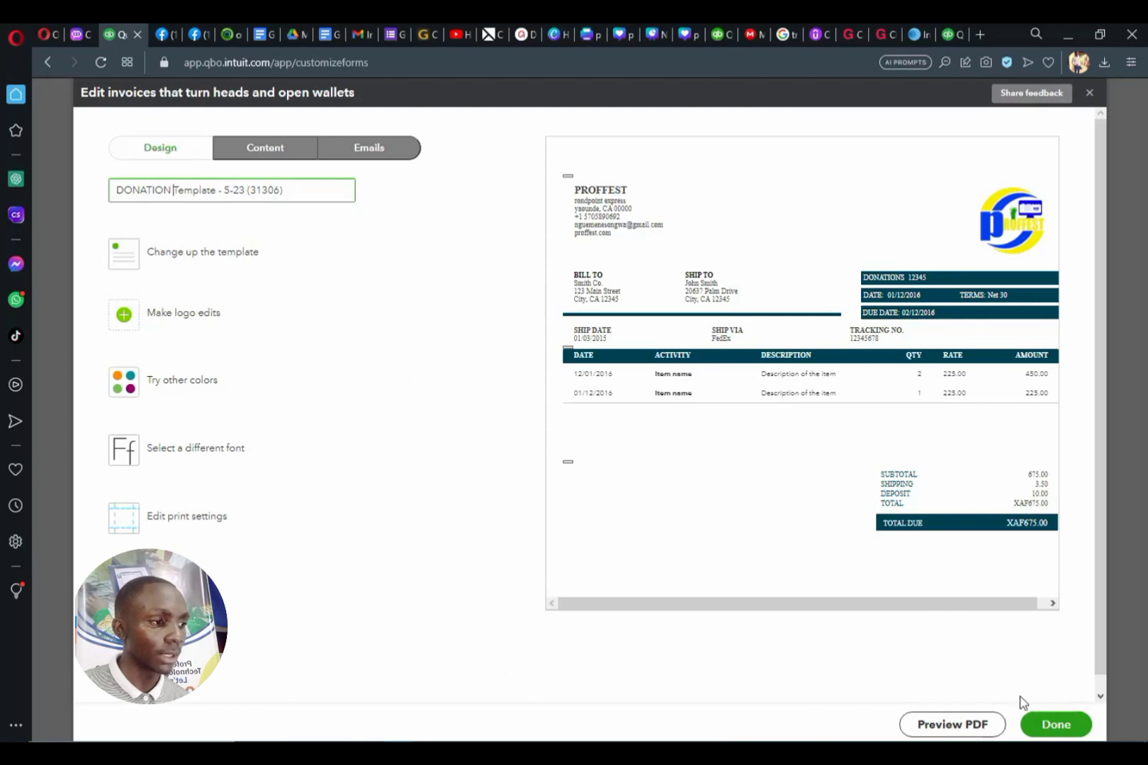
left_click(1039, 730)
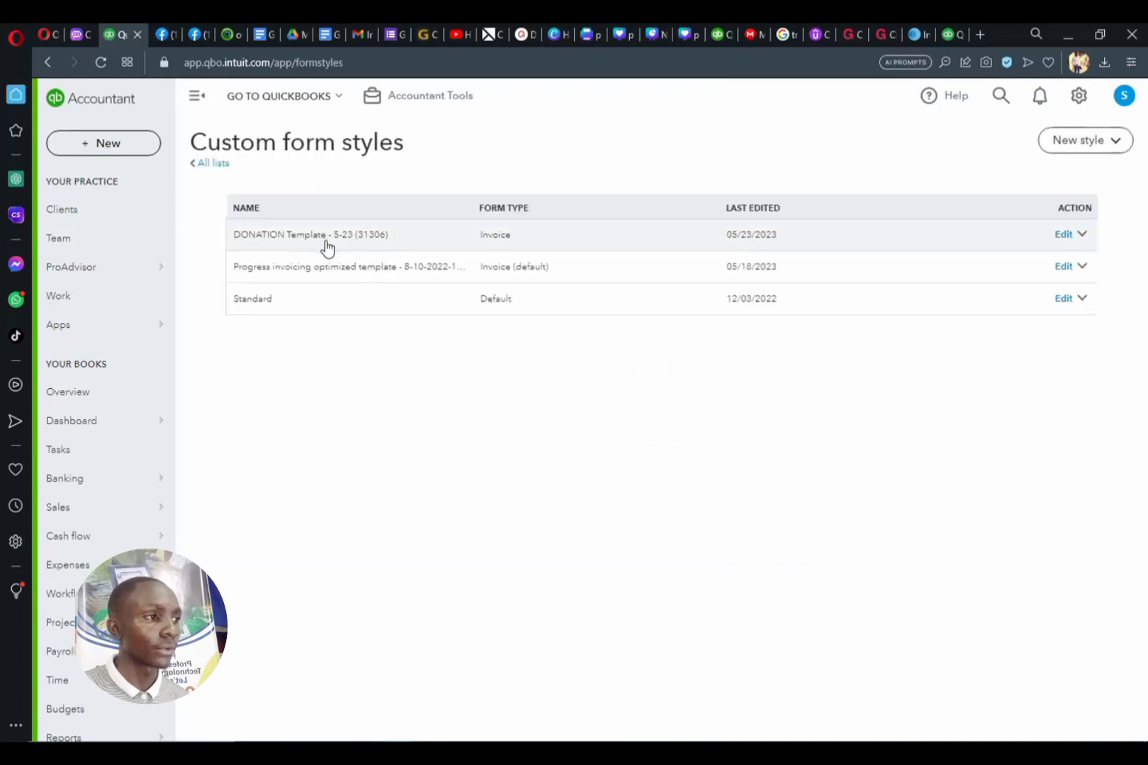
Check which form types are available for a new custom style without creating one.
left_click(1118, 143)
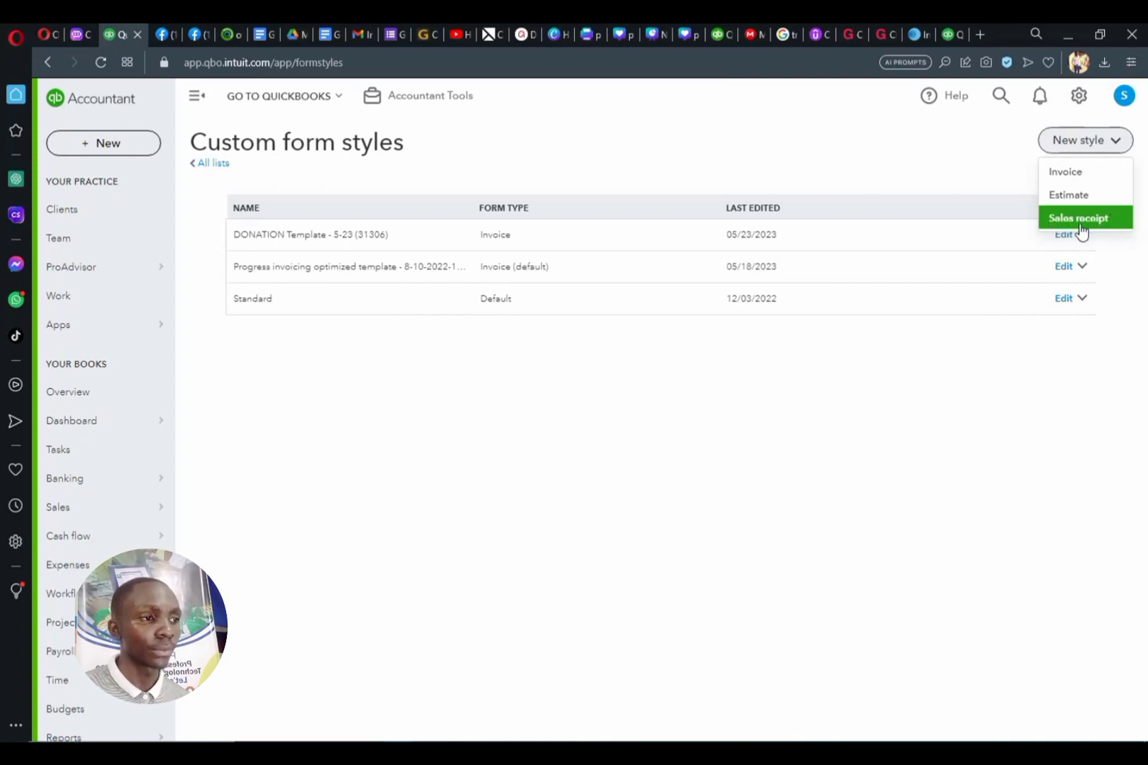
key("Escape")
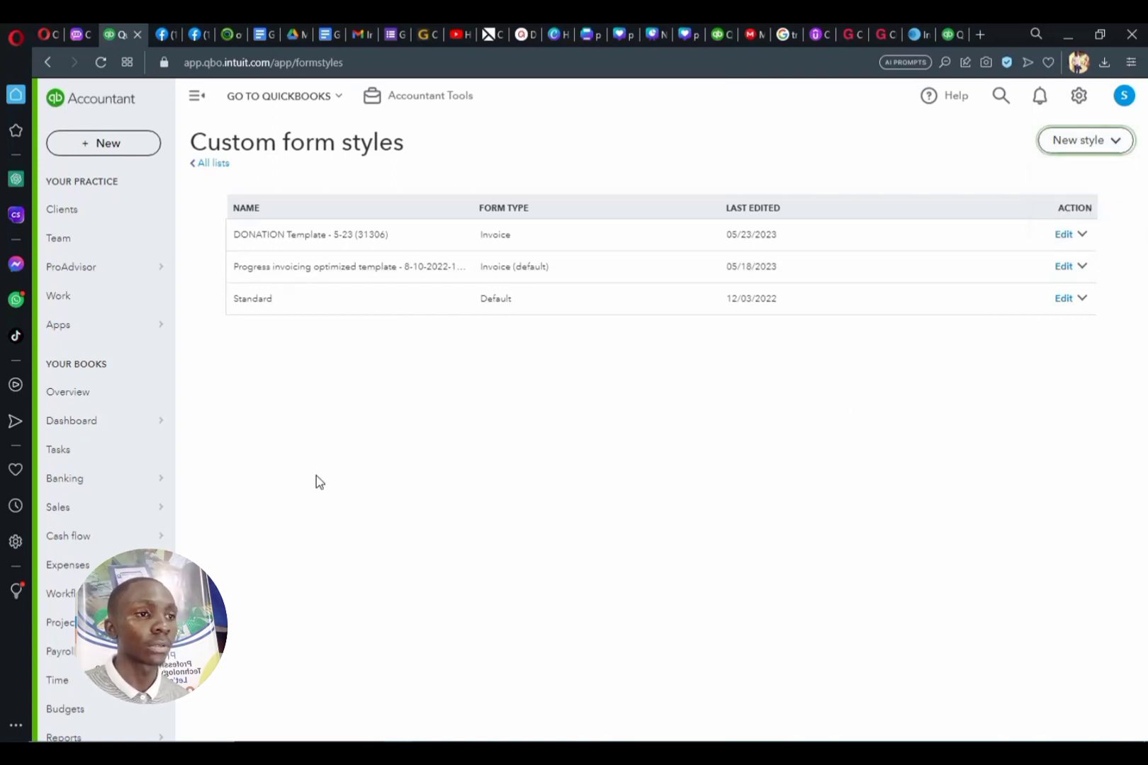